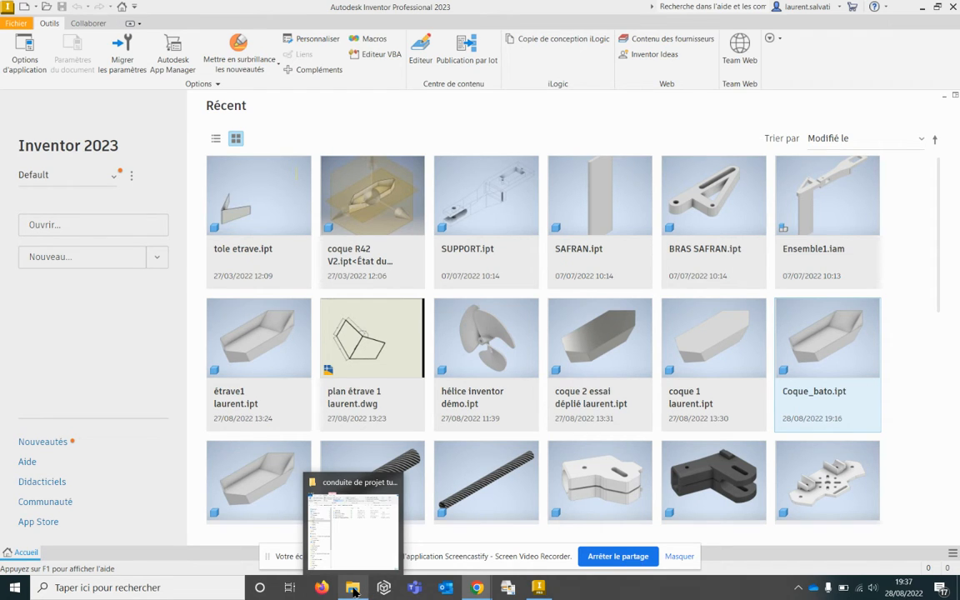
Step: Duplicate the Coque_bato part file within the conduite de projet tuto folder in File Explorer
left_click(354, 591)
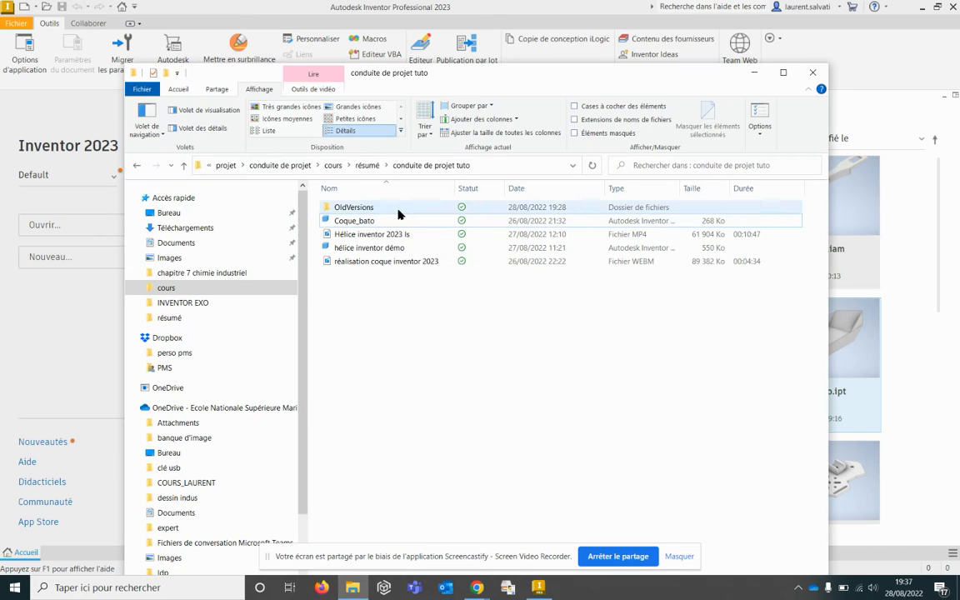
left_click(350, 223)
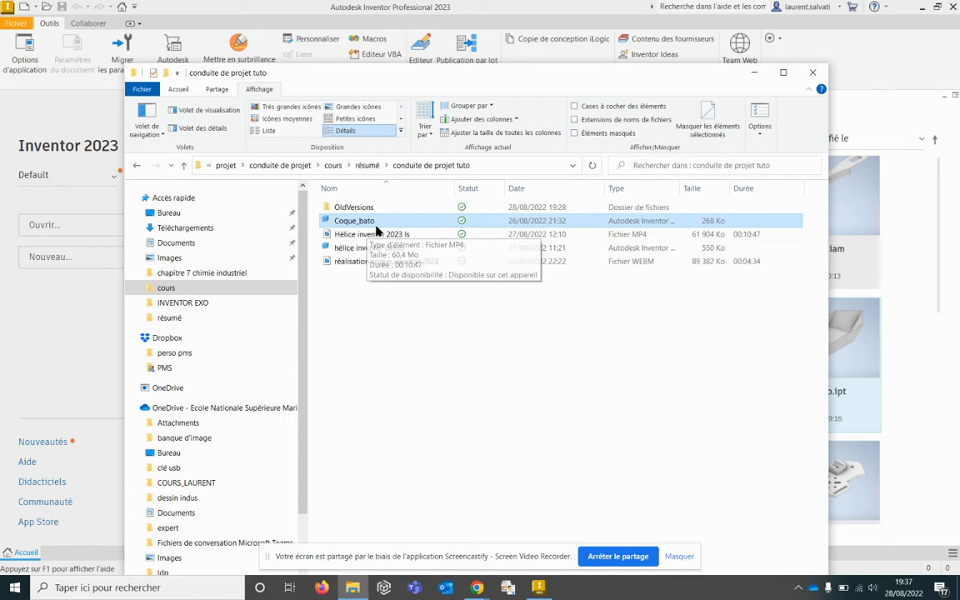
right_click(376, 222)
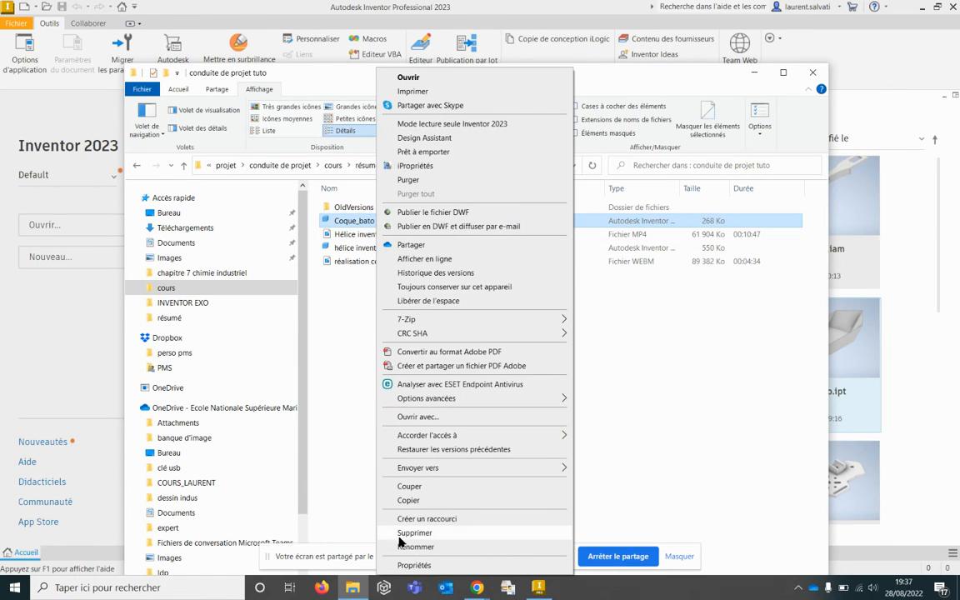
left_click(408, 501)
right_click(396, 355)
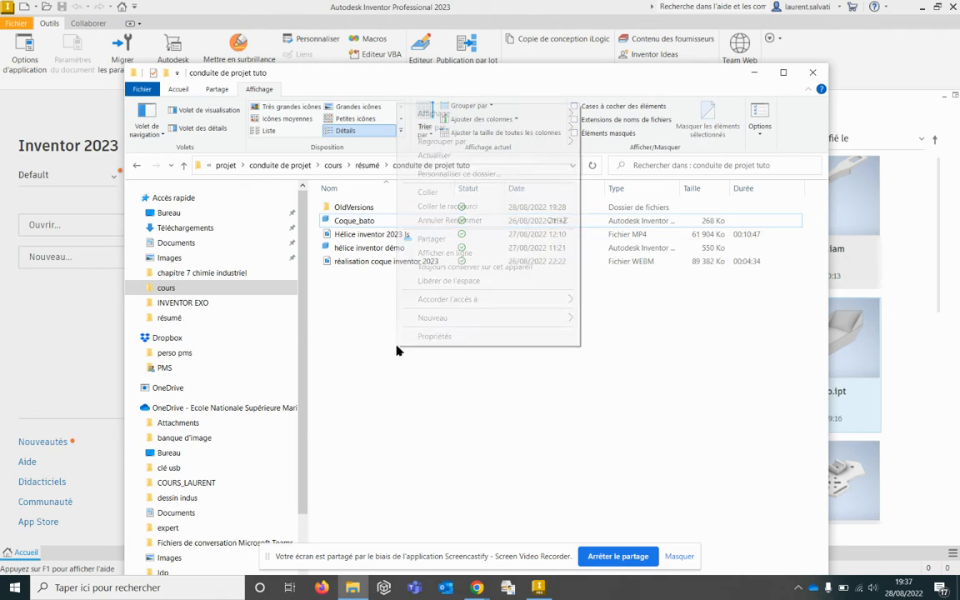
left_click(431, 194)
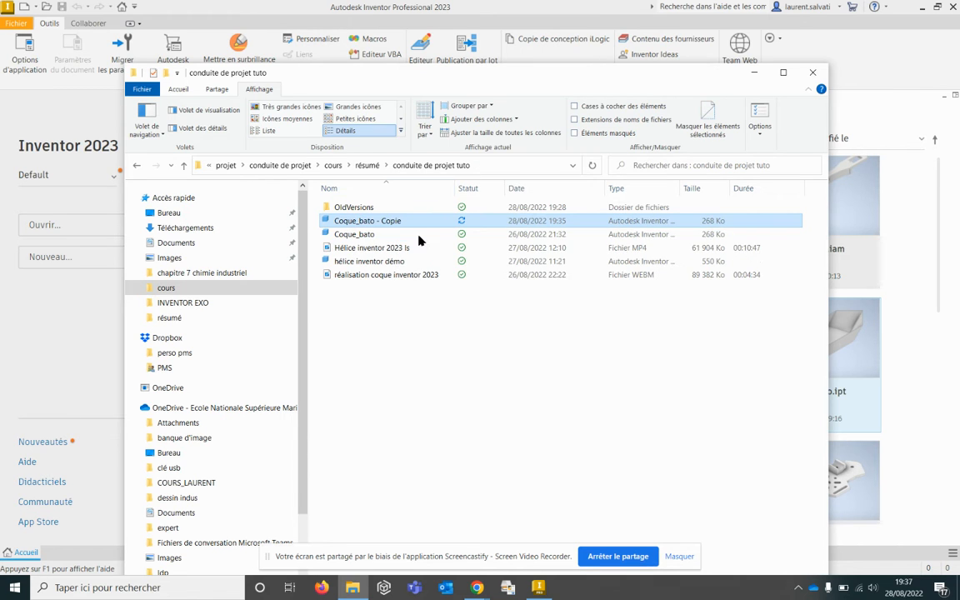
Step: Rename the copied part file as calcul TE Francbord and open it in Inventor
right_click(387, 221)
left_click(424, 546)
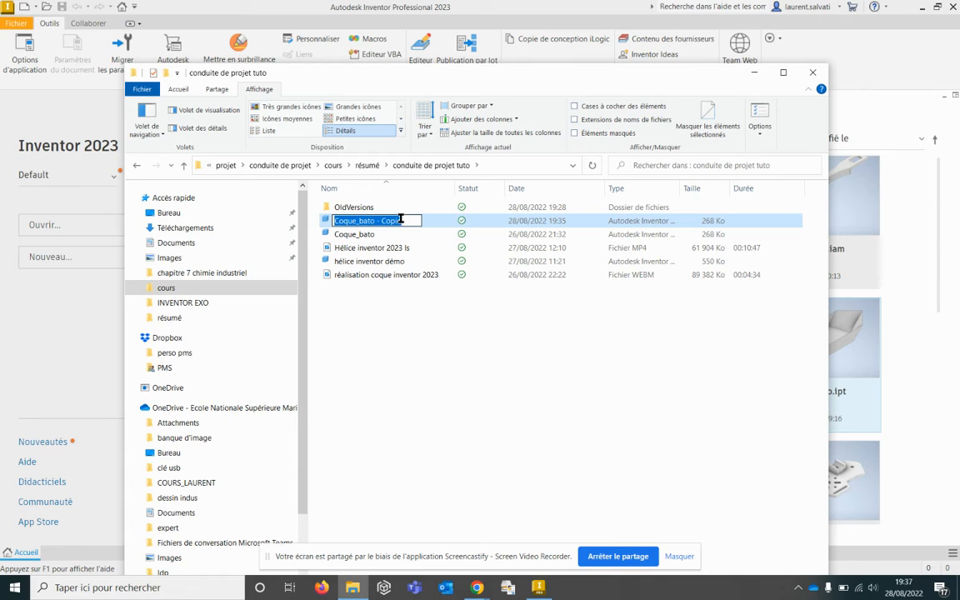
key("BackSpace")
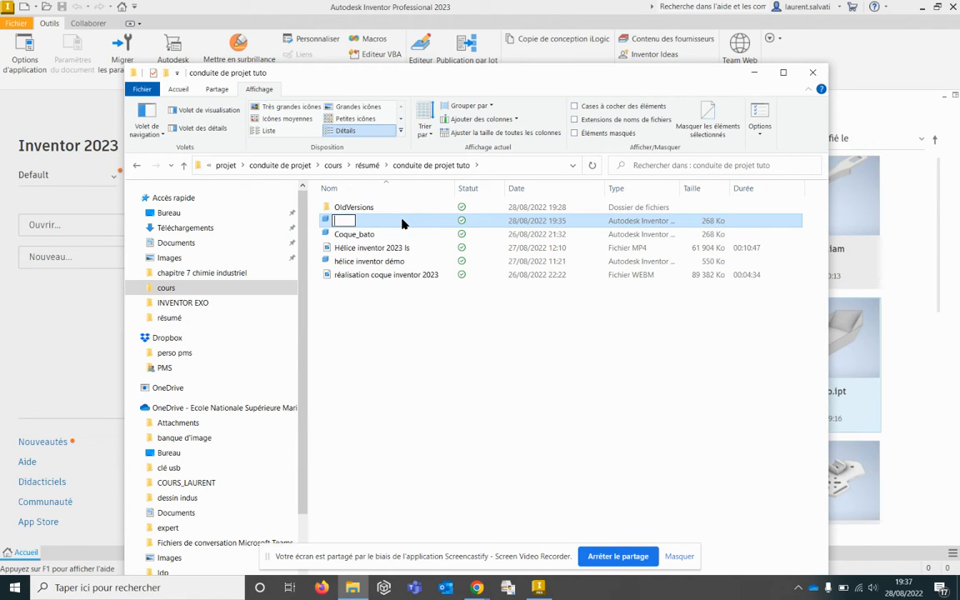
type("calcul ti")
key("BackSpace")
type("TE Francbord")
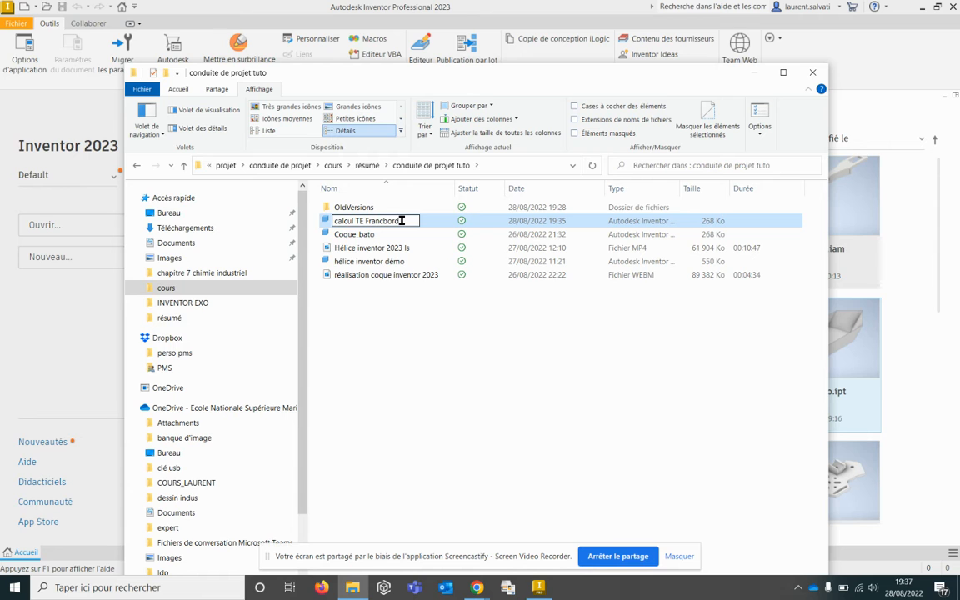
key("Return")
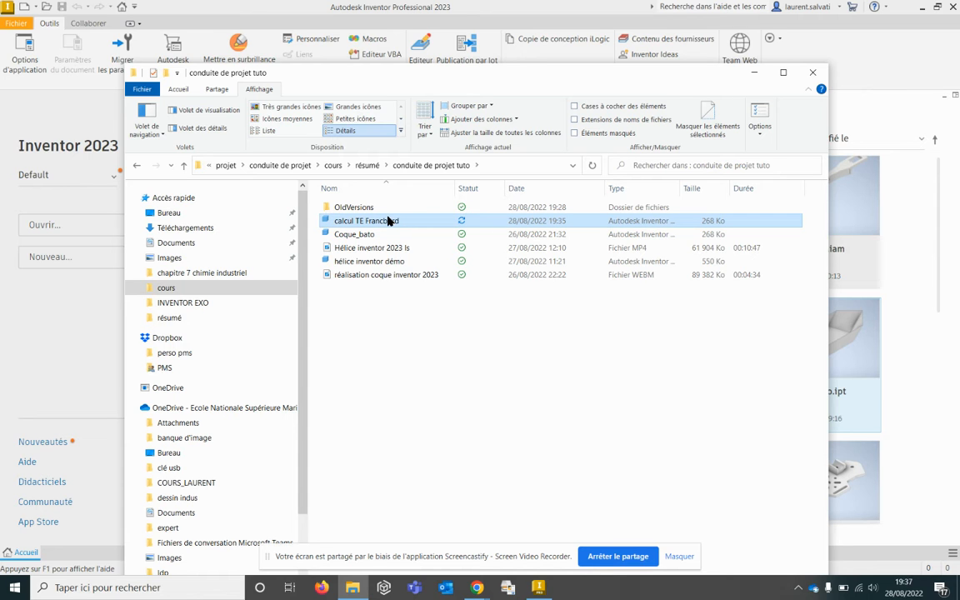
double_click(386, 222)
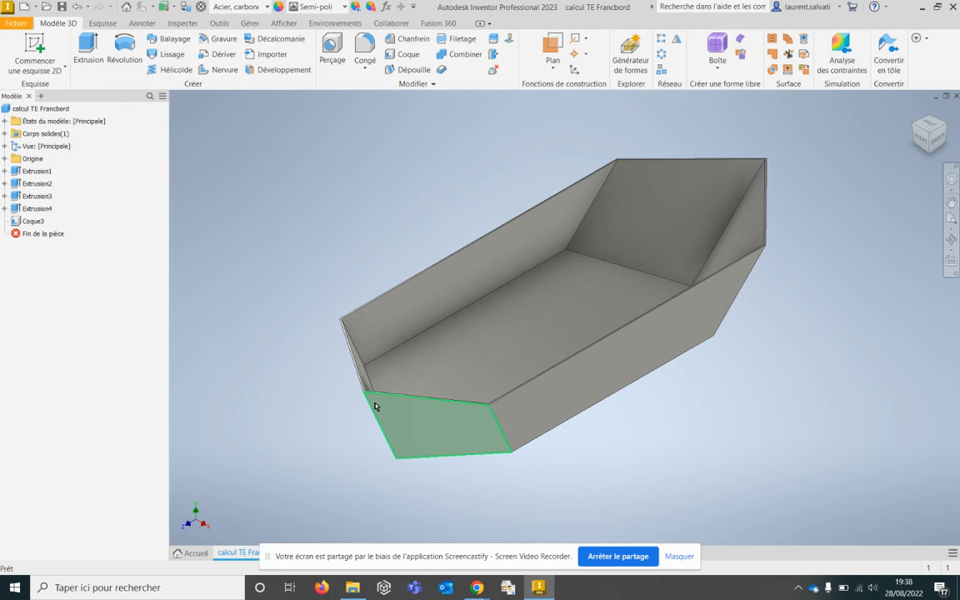
Step: Set the hull's material to Acier, carbone and calculate its mass and other physical properties in the iProperties
left_click(265, 7)
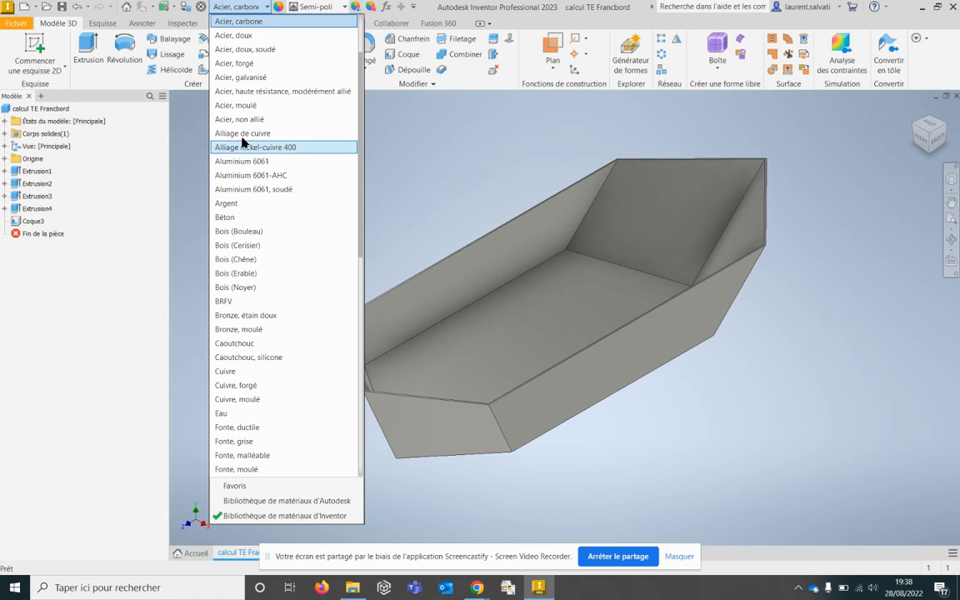
left_click(241, 22)
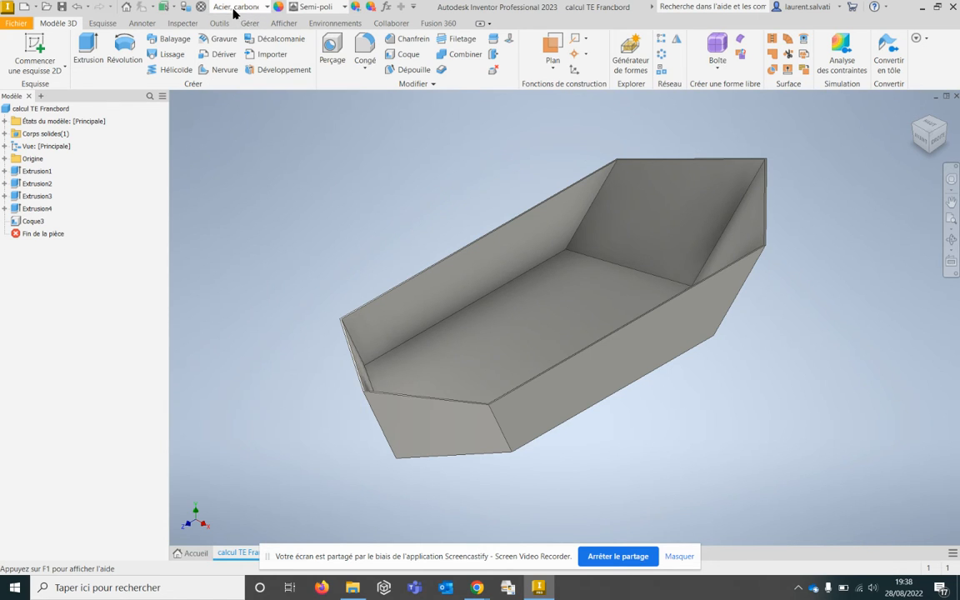
left_click(19, 24)
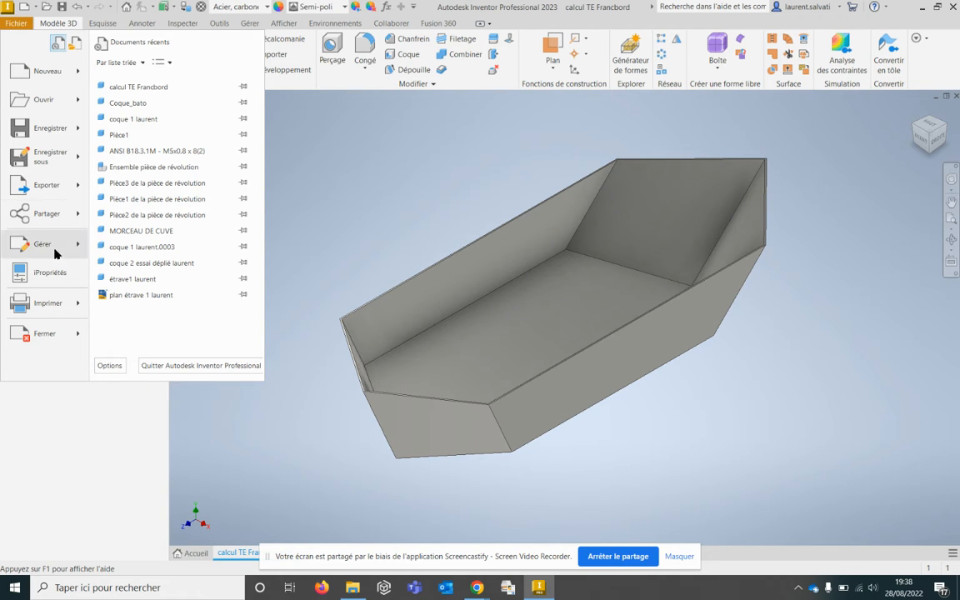
left_click(25, 275)
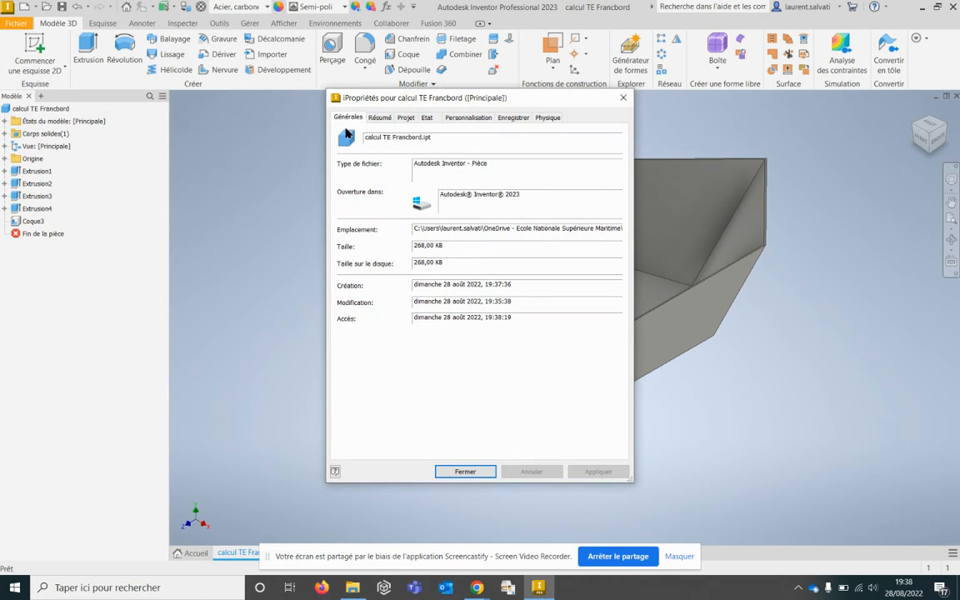
left_click(548, 118)
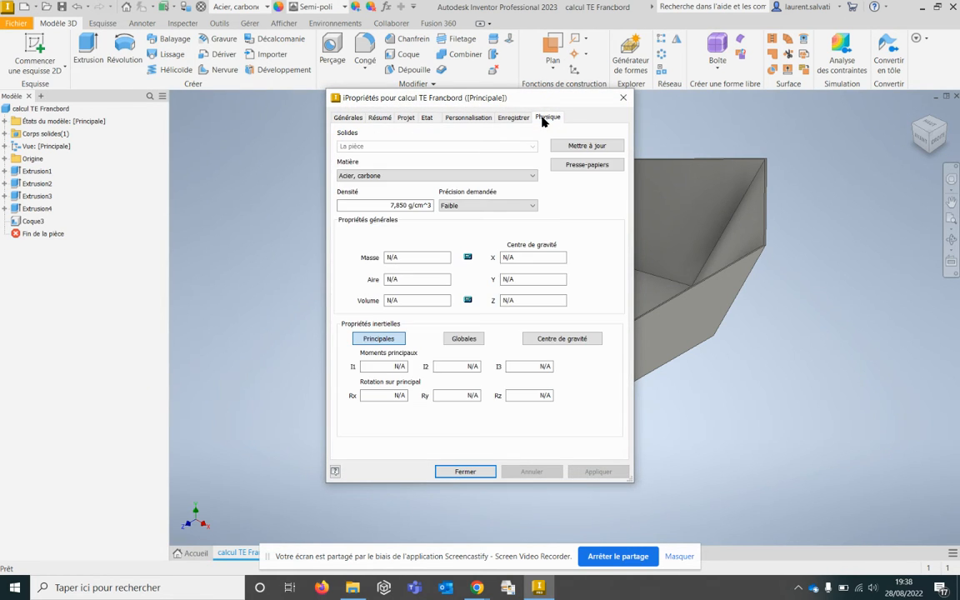
left_click(533, 176)
left_click(498, 185)
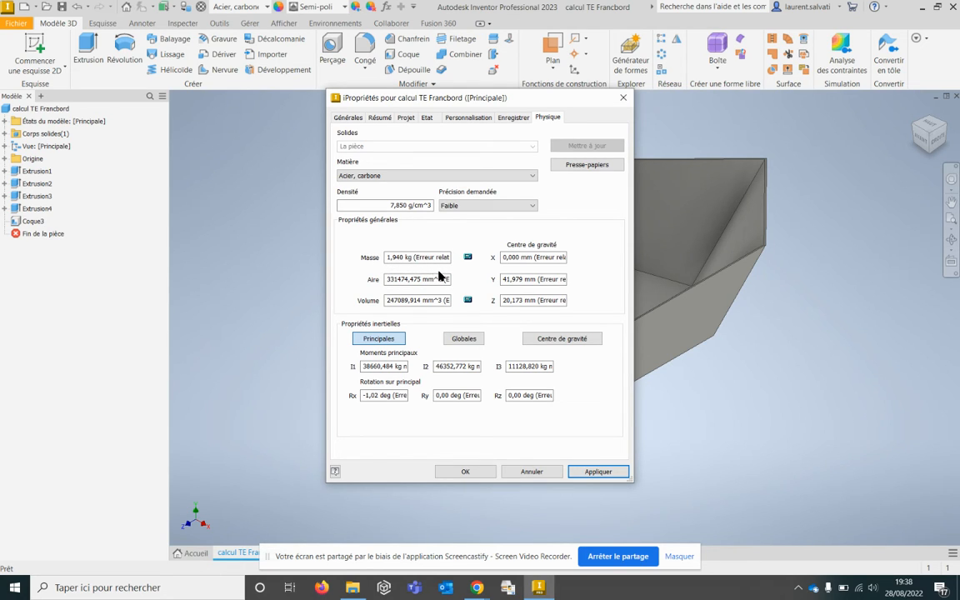
left_click(579, 472)
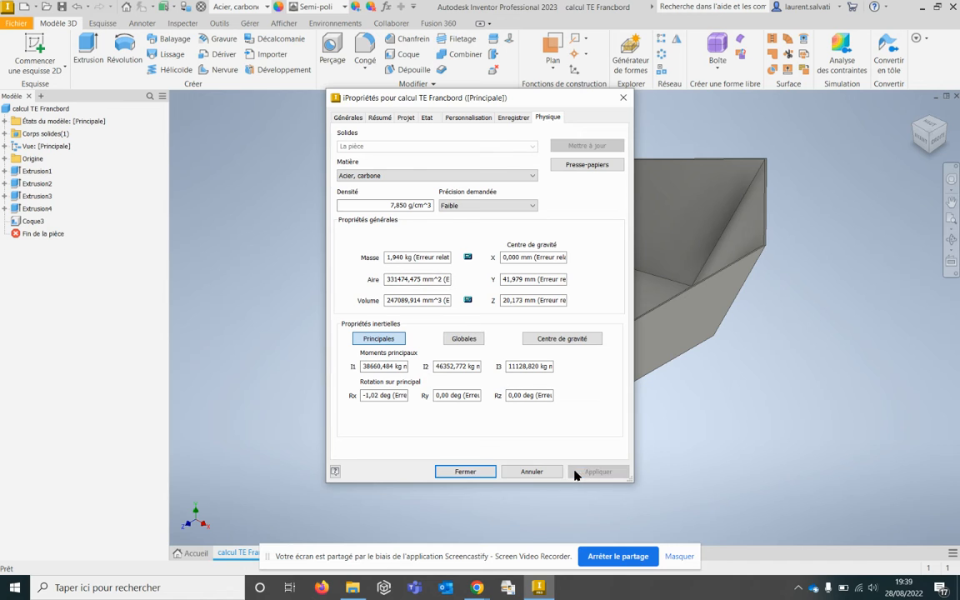
left_click(465, 472)
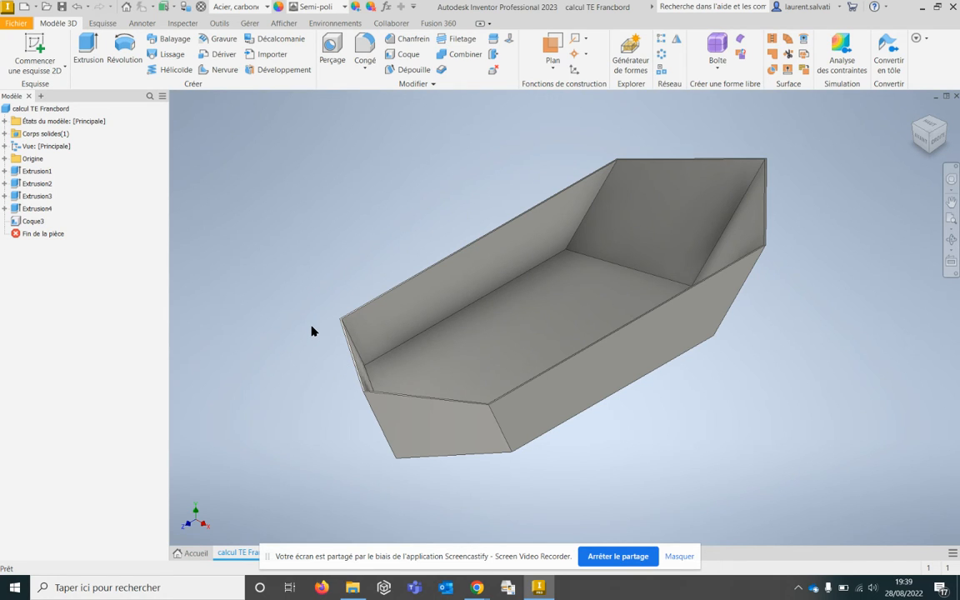
Step: Suppress the Coque3 shell feature so the hull becomes a solid body
left_click(16, 222)
right_click(16, 223)
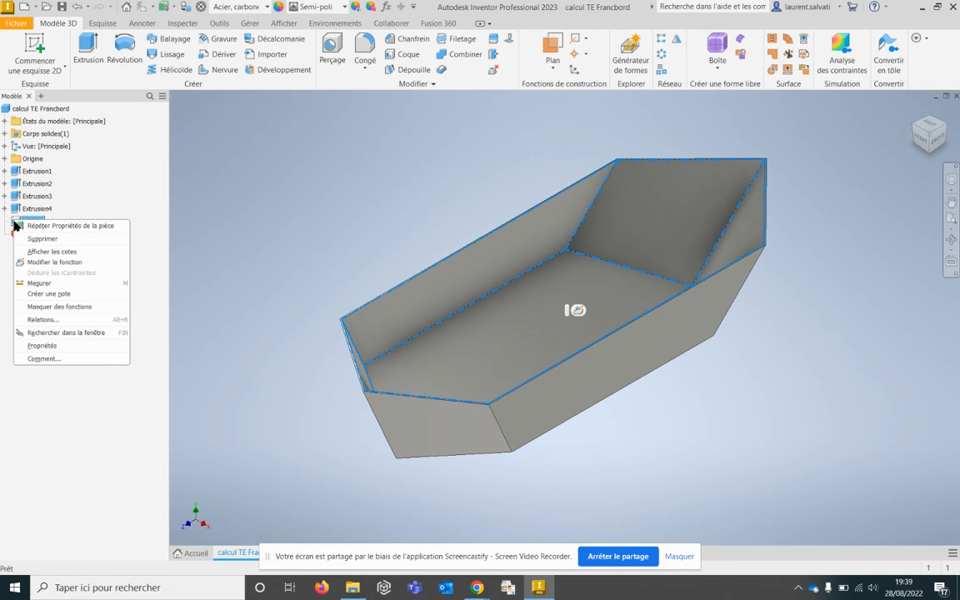
left_click(33, 307)
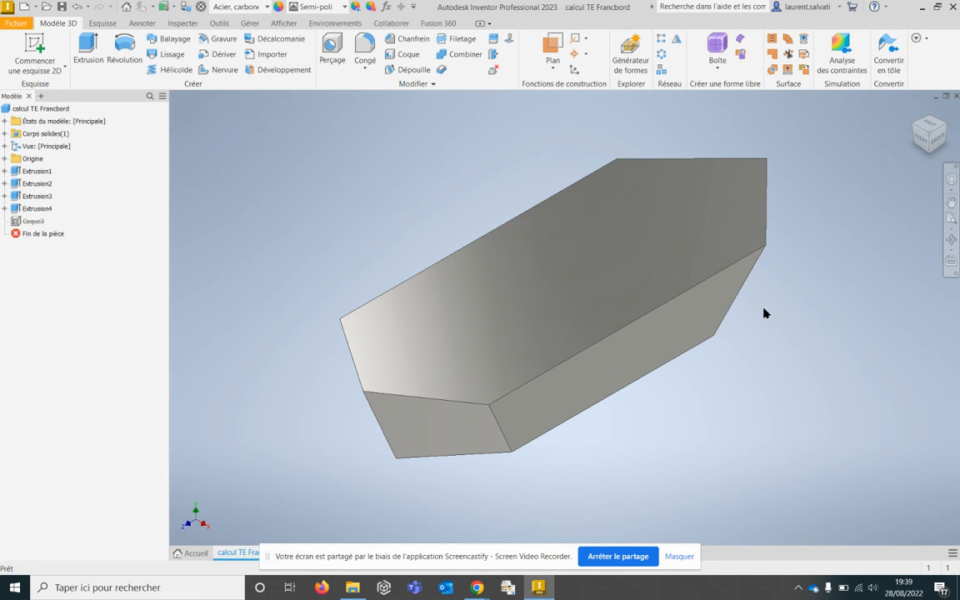
Step: Update the physical properties of the solid hull in the iProperties and examine its mass, volume and centre of gravity
left_click(939, 140)
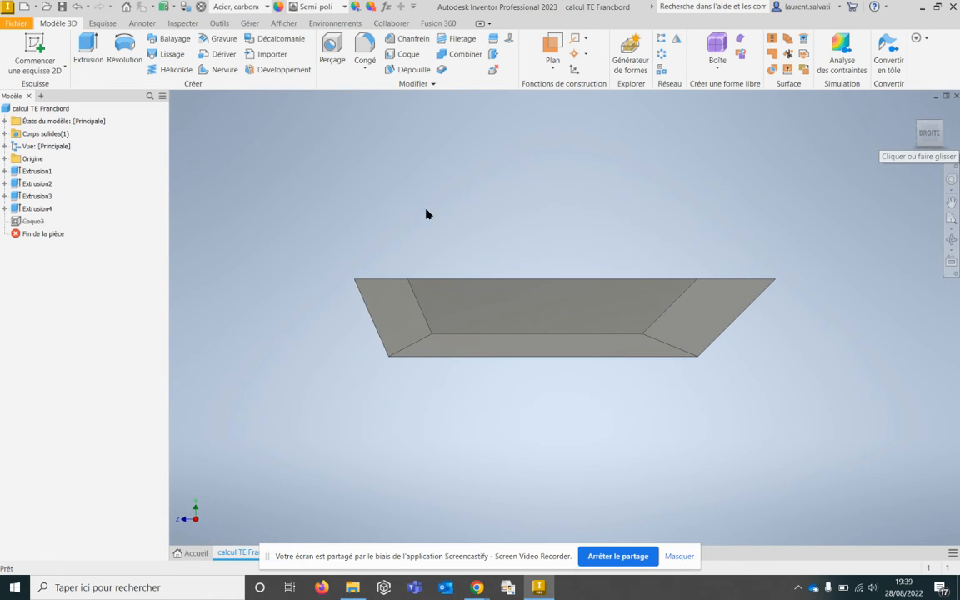
left_click(10, 24)
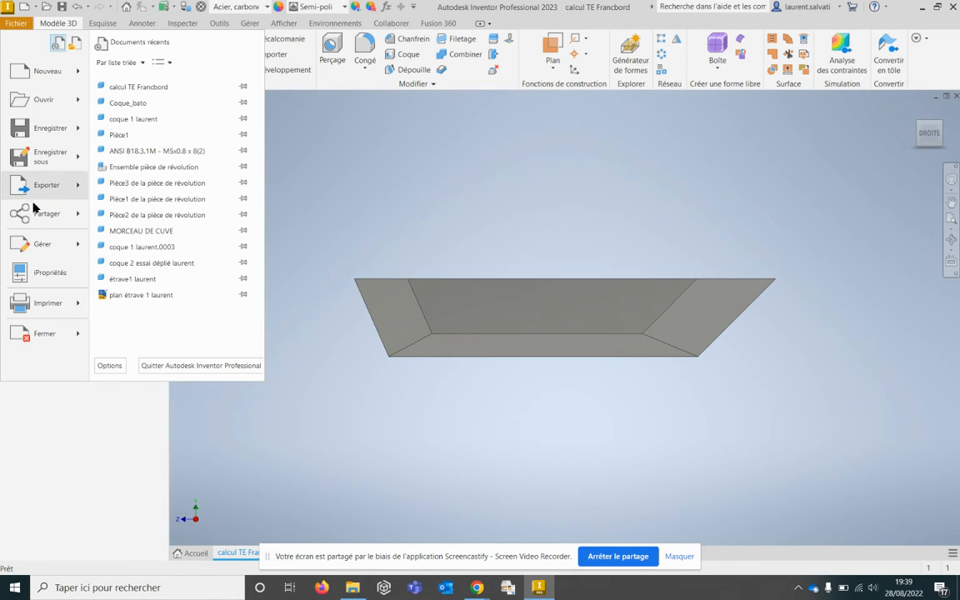
left_click(38, 273)
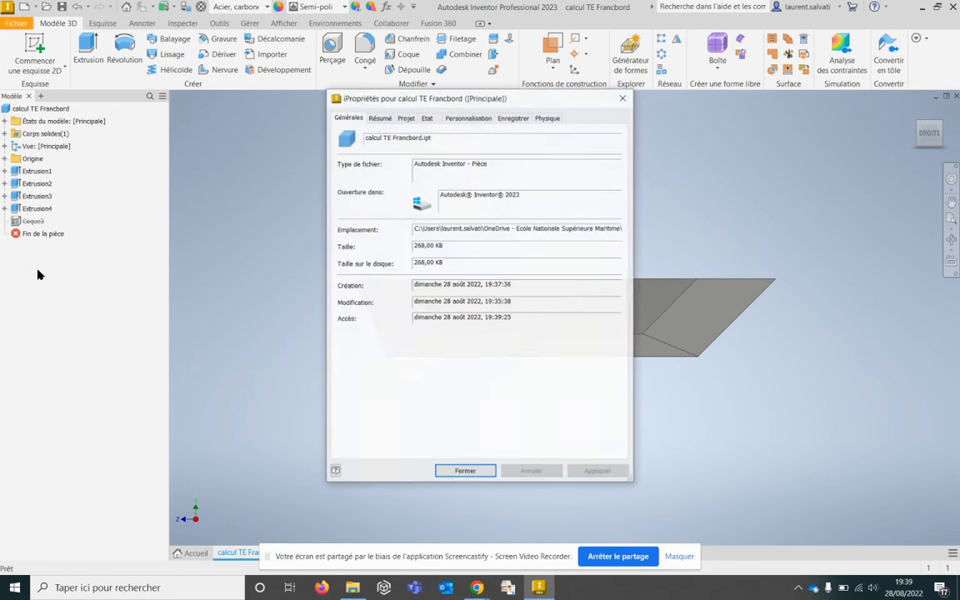
left_click(549, 122)
left_click(573, 146)
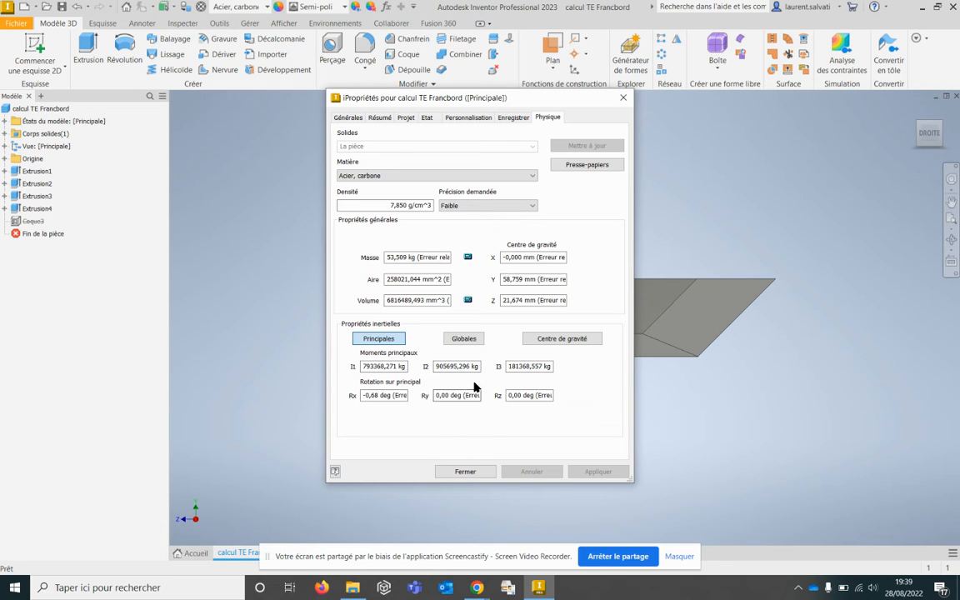
left_click(464, 471)
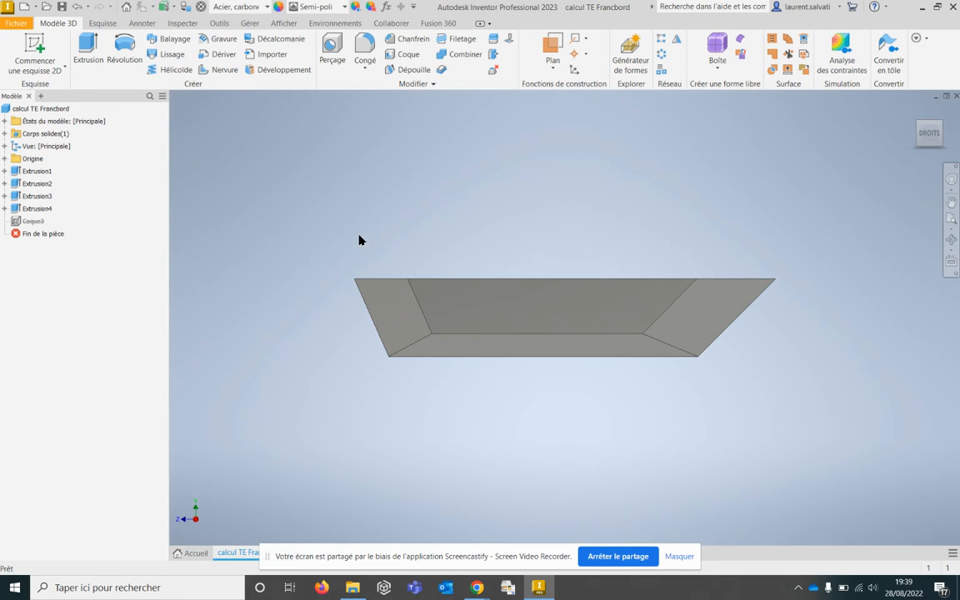
Step: Start a 2D sketch on the YZ plane and draw a rectangle about 717 by 150 mm overlapping the hull's upper part
left_click(35, 50)
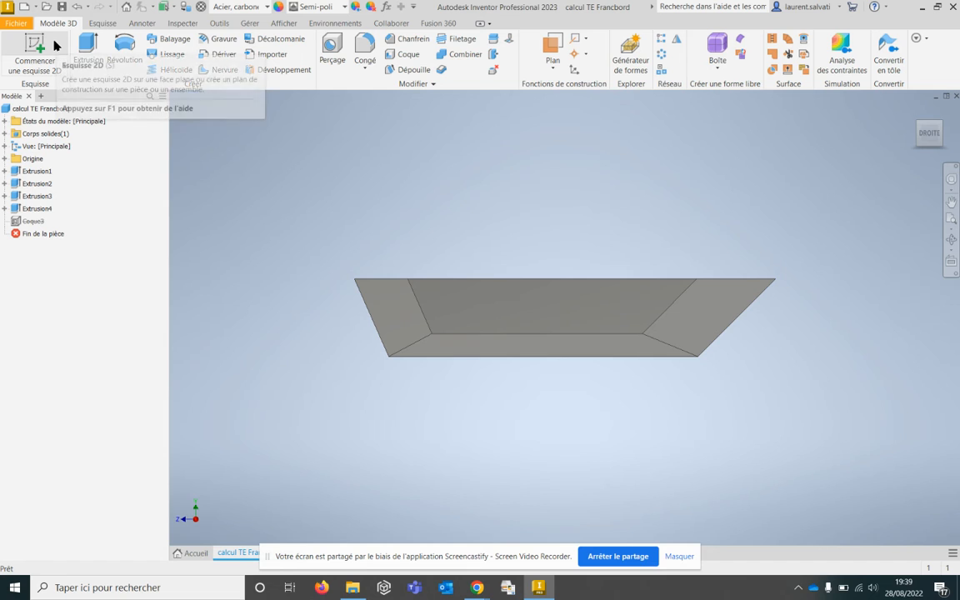
left_click(4, 158)
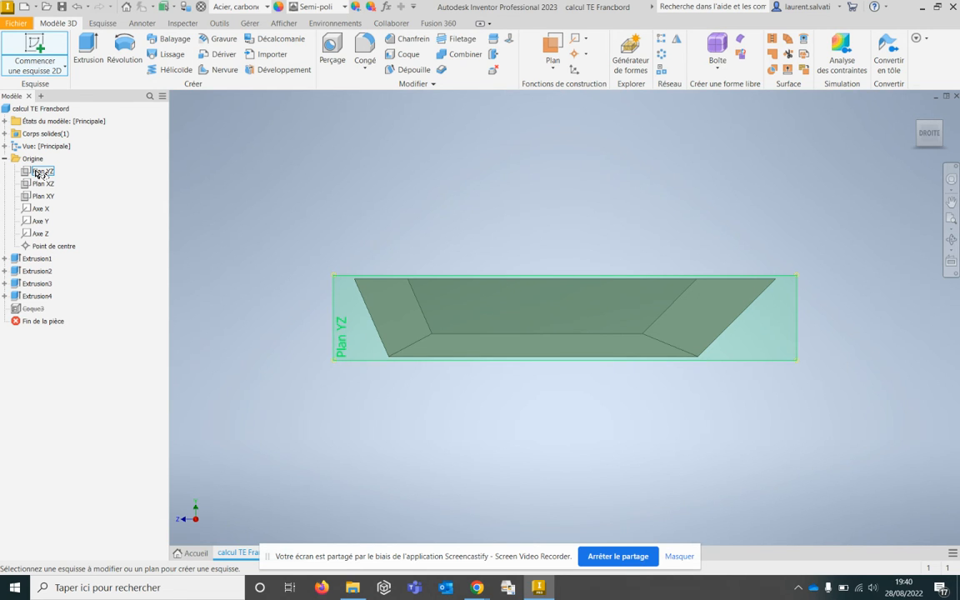
left_click(39, 173)
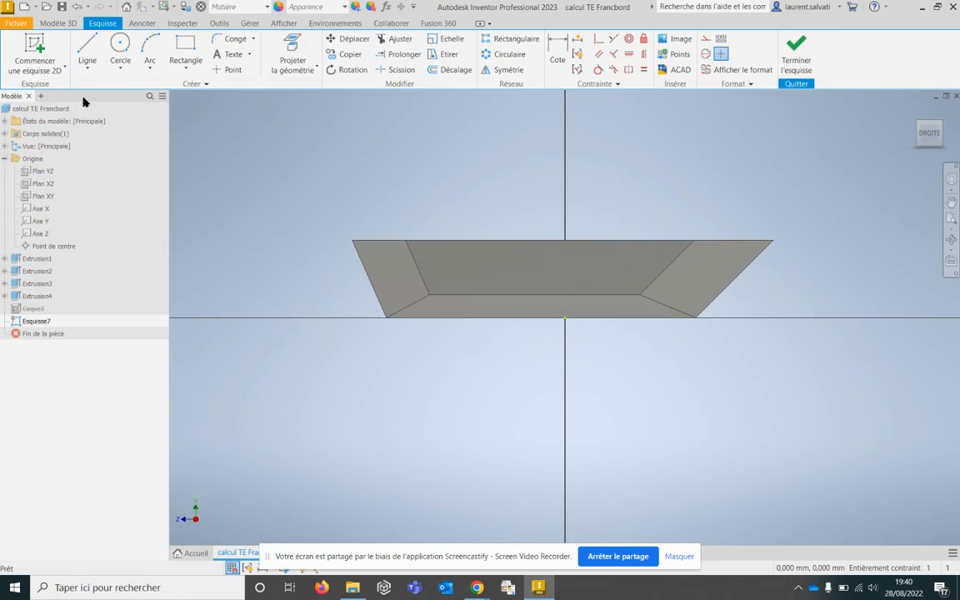
left_click(185, 48)
left_click(259, 151)
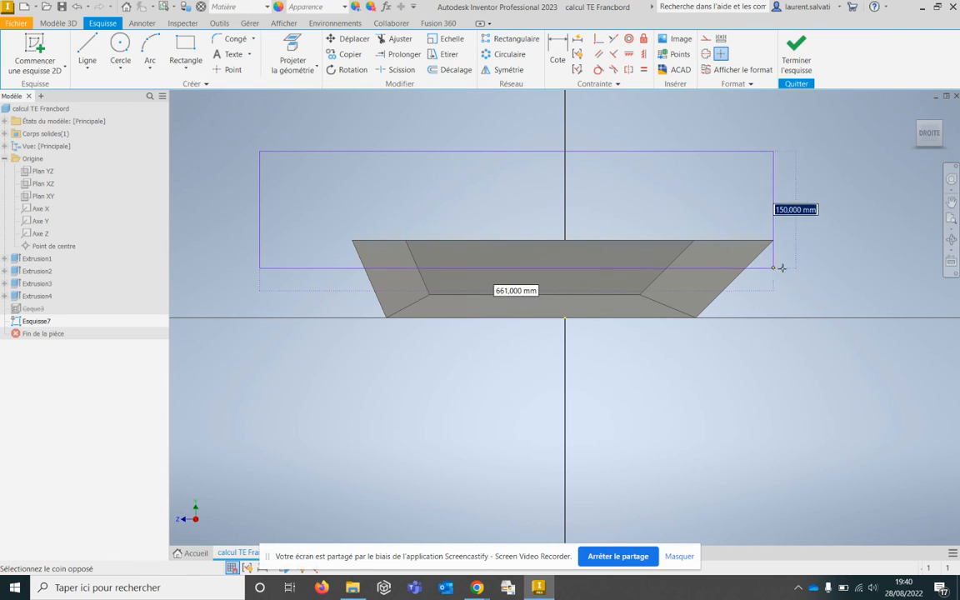
left_click(817, 266)
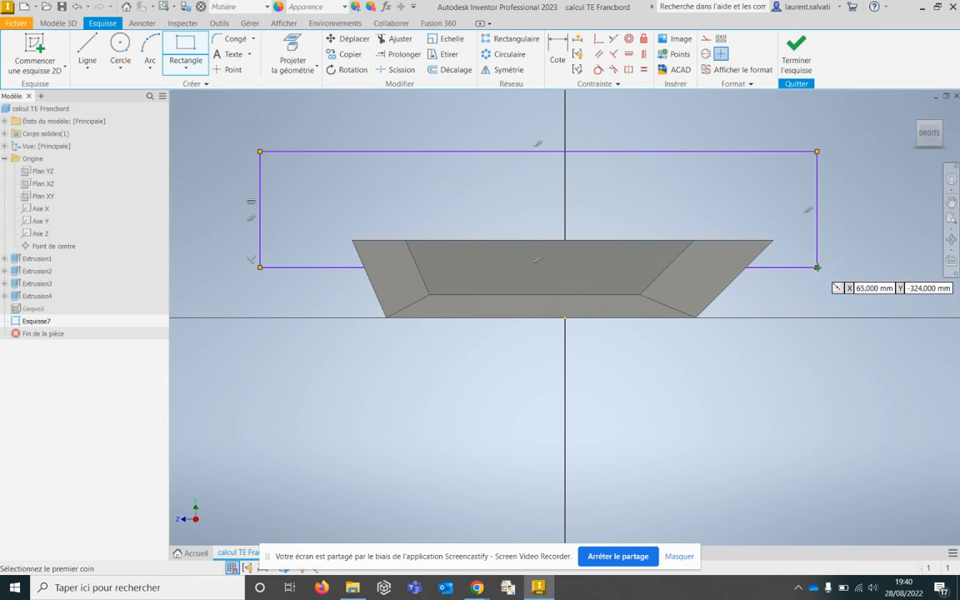
Step: Dimension the rectangle's lower edge at 65 mm above the sketch origin
left_click(560, 50)
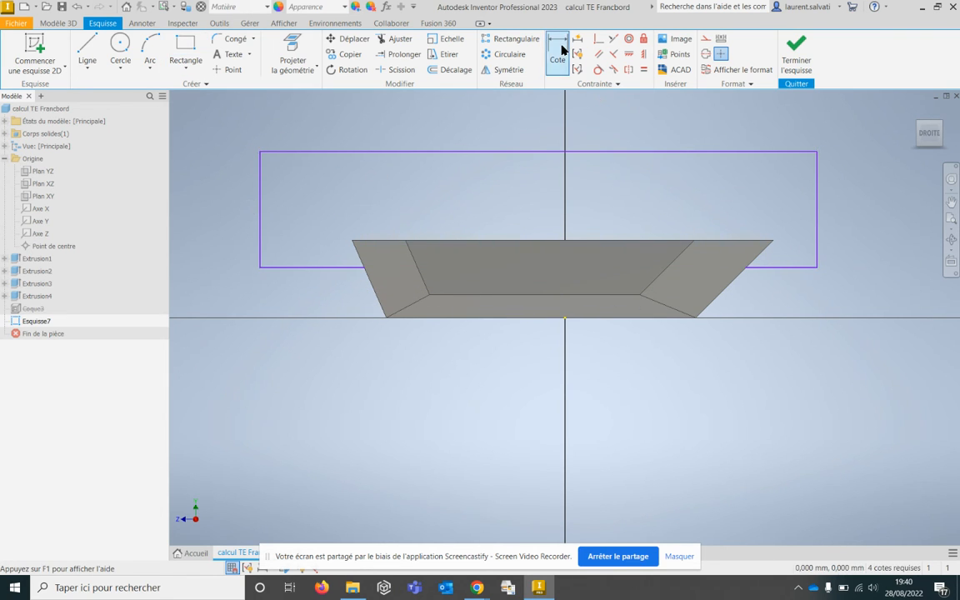
left_click(770, 269)
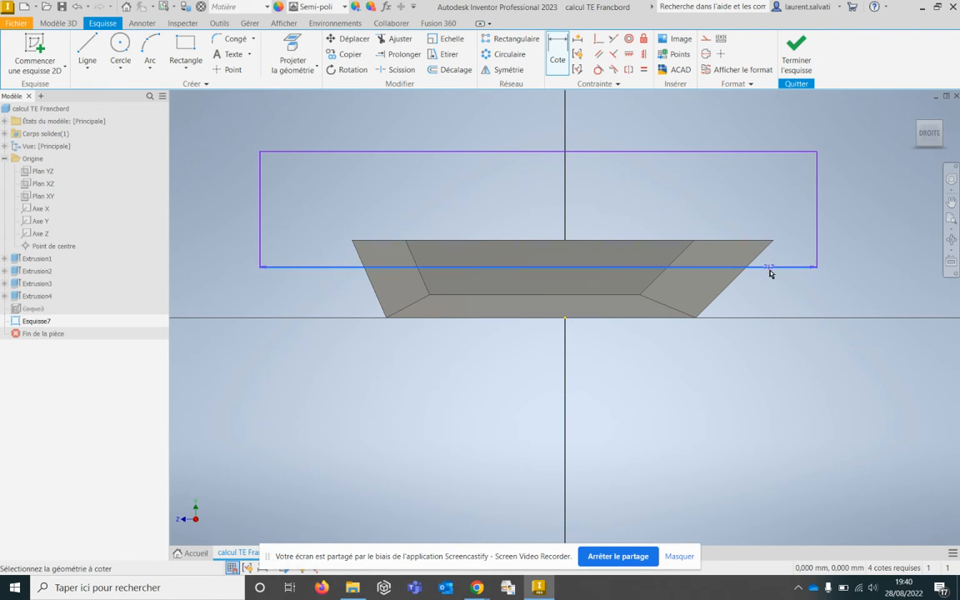
left_click(569, 319)
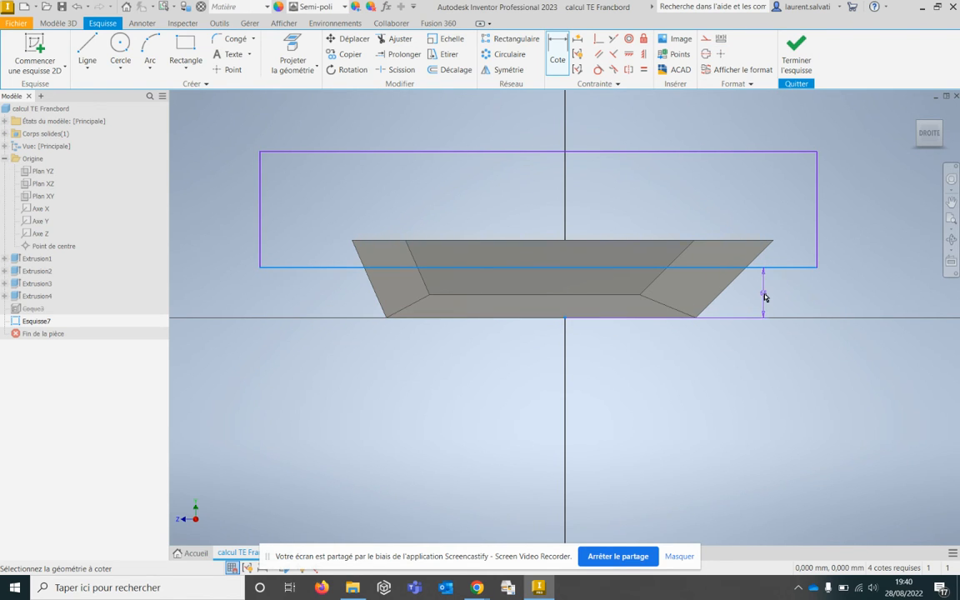
left_click(765, 295)
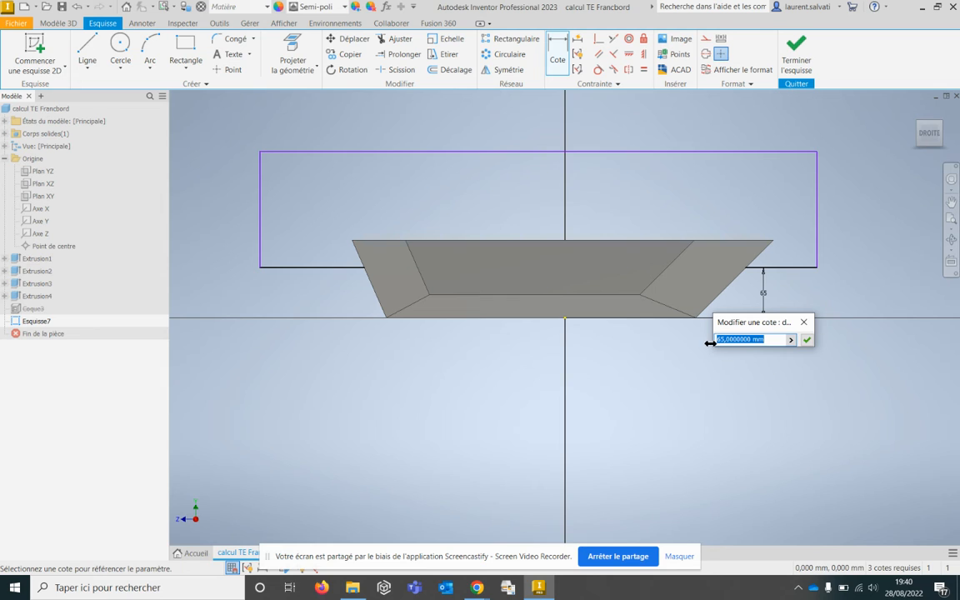
left_click(807, 340)
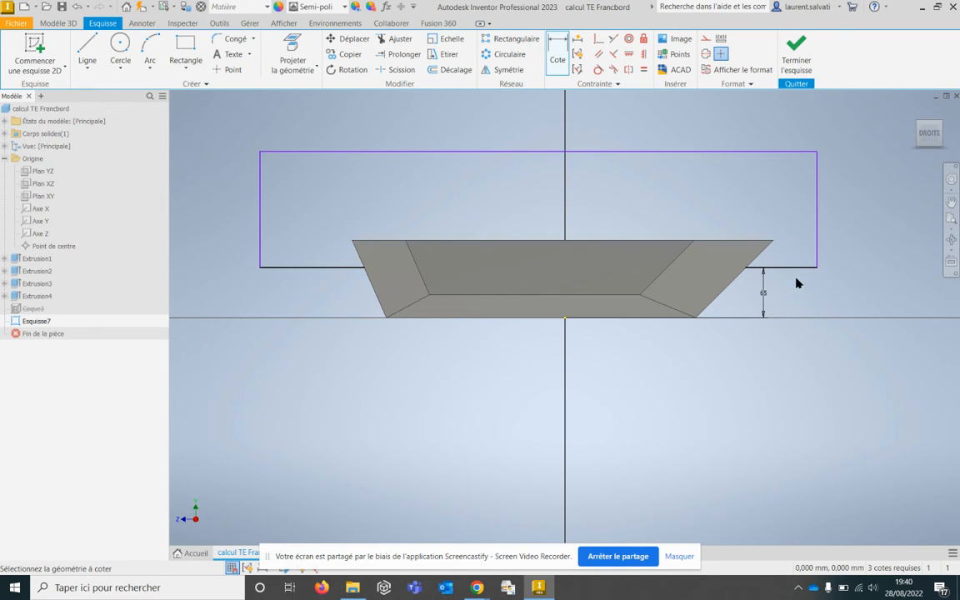
Step: Finish the sketch and extrude the rectangle as a symmetric through-all cut to remove the hull above the 65 mm waterline
left_click(795, 50)
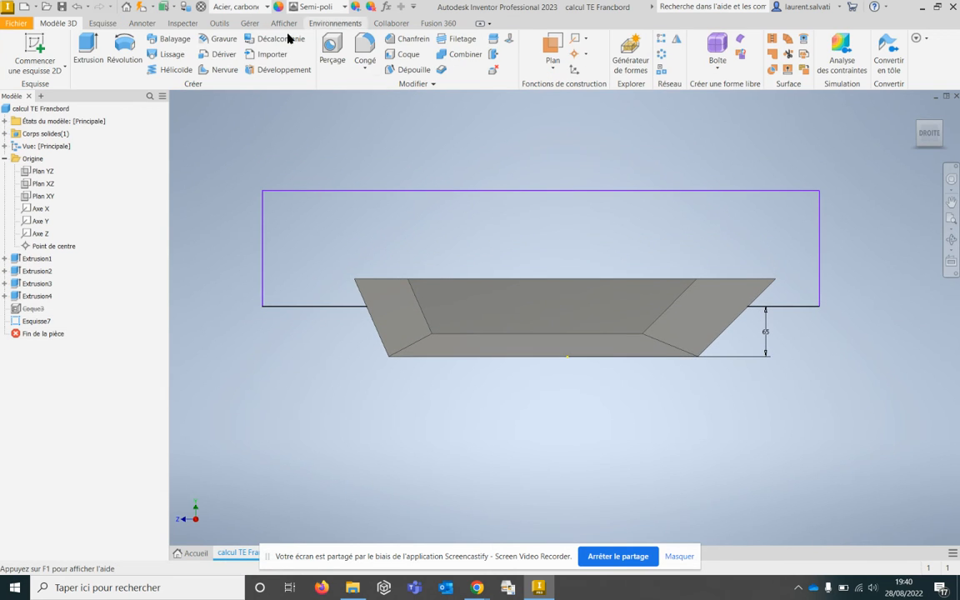
left_click(99, 48)
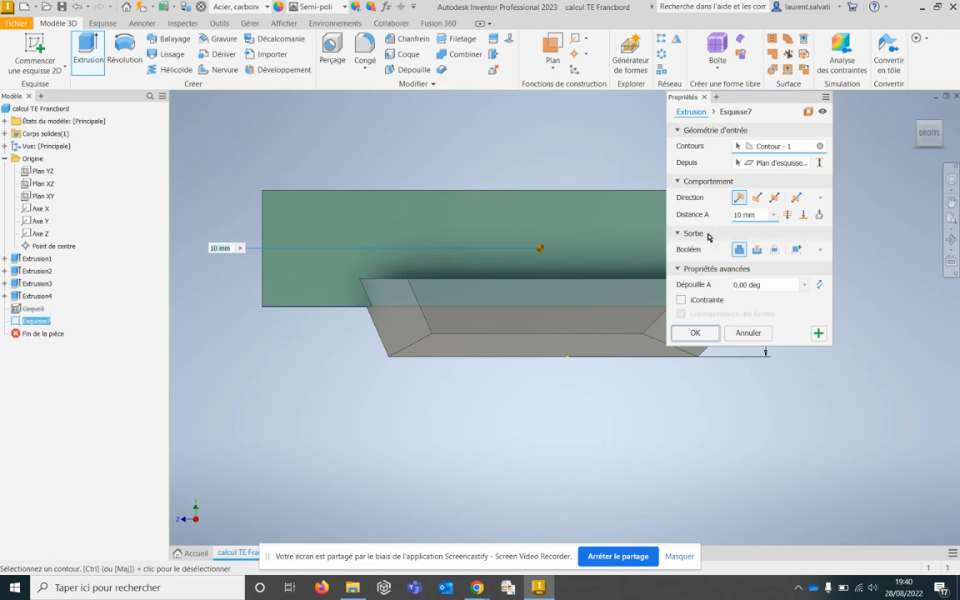
left_click(774, 197)
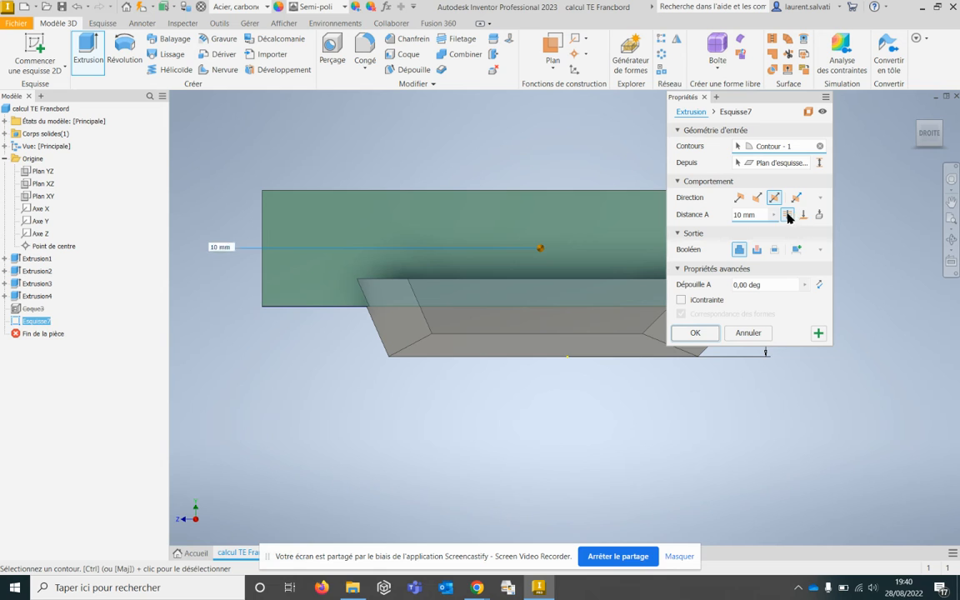
left_click(787, 214)
left_click_drag(752, 100, 879, 135)
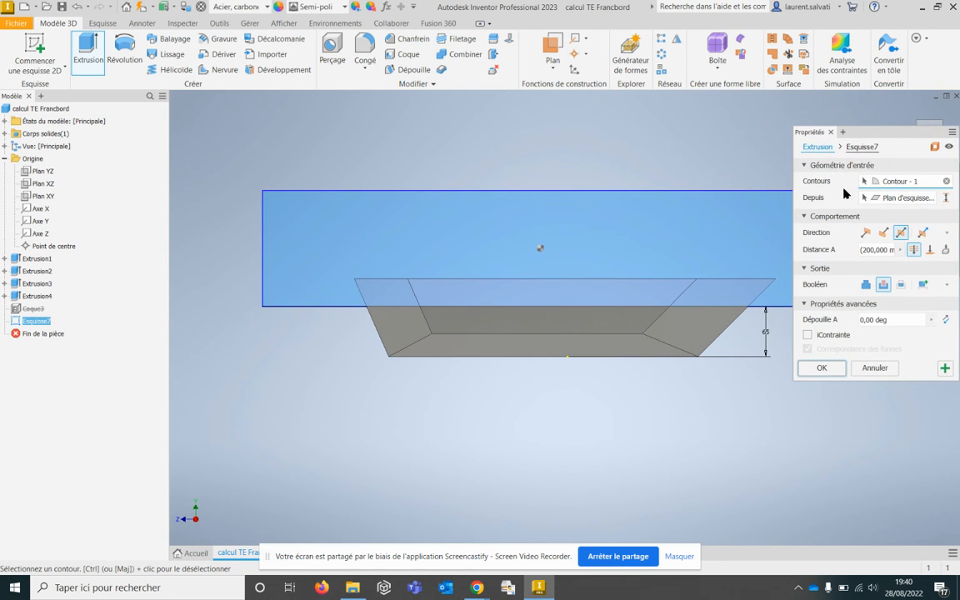
left_click(818, 368)
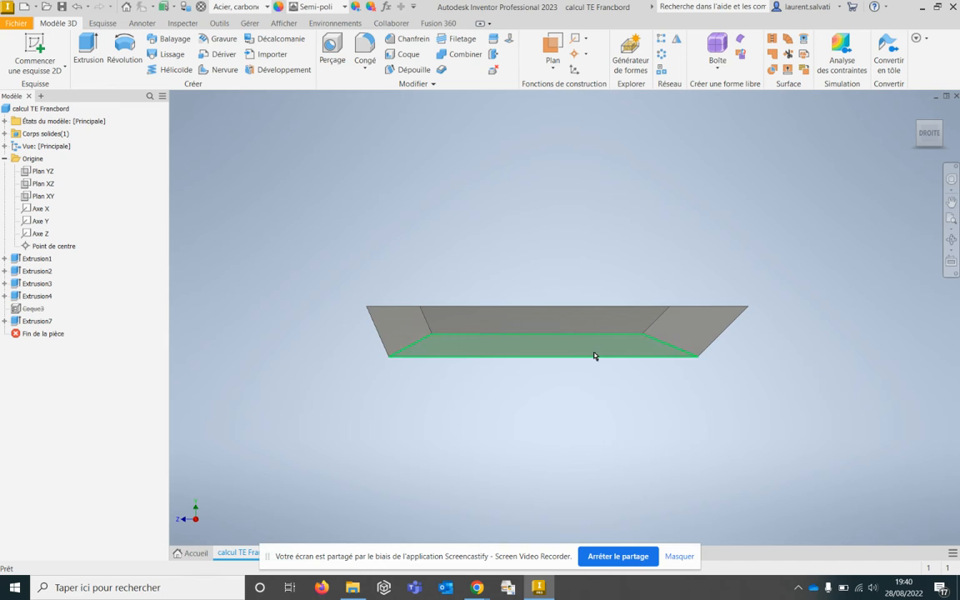
Step: Update the physical properties in the iProperties for the hull cut at 65 mm and examine its mass and volume
mouse_move(919, 125)
left_mouse_down()
mouse_move(923, 150)
mouse_move(914, 110)
left_mouse_up()
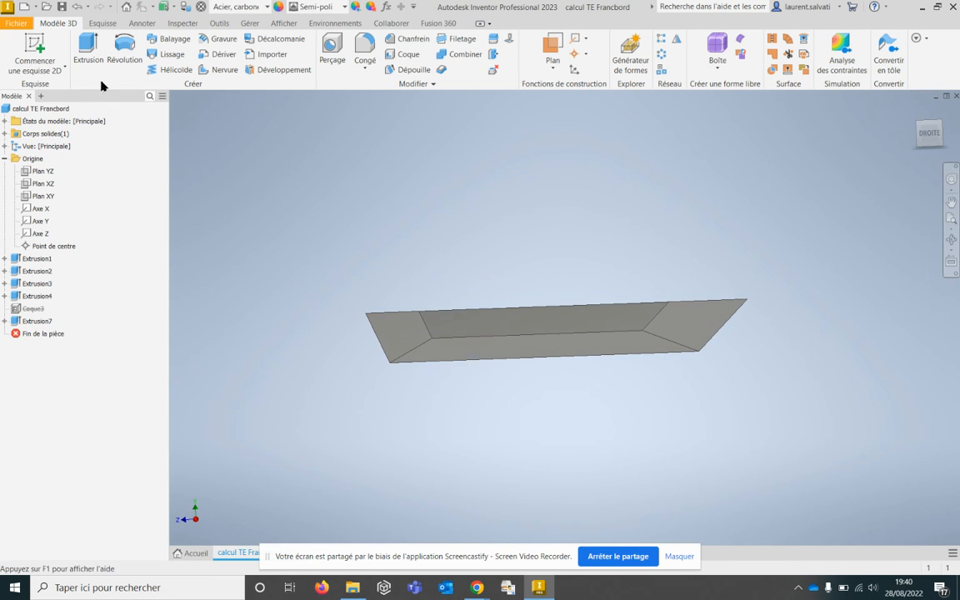
left_click(16, 23)
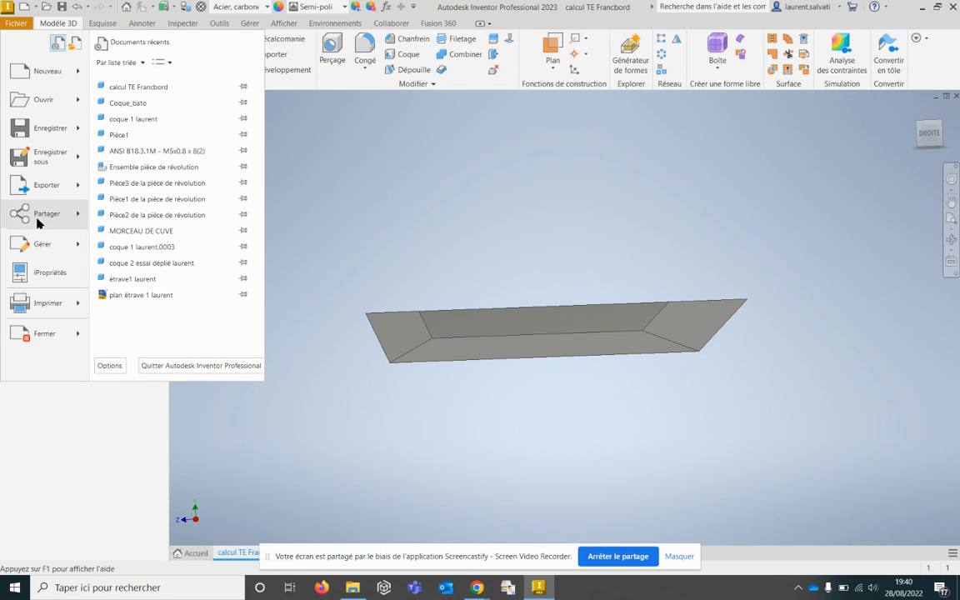
left_click(55, 273)
left_click(544, 117)
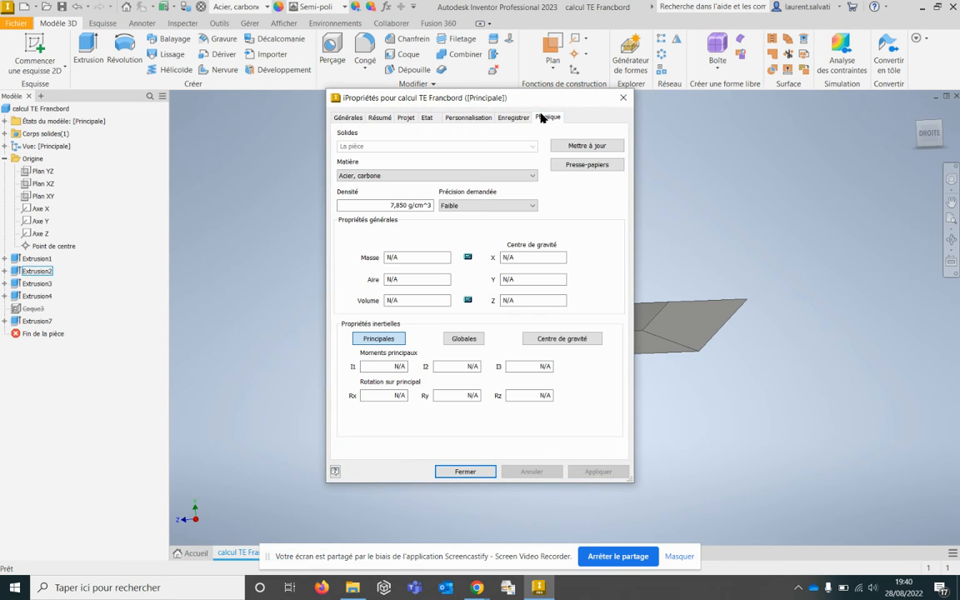
left_click(572, 148)
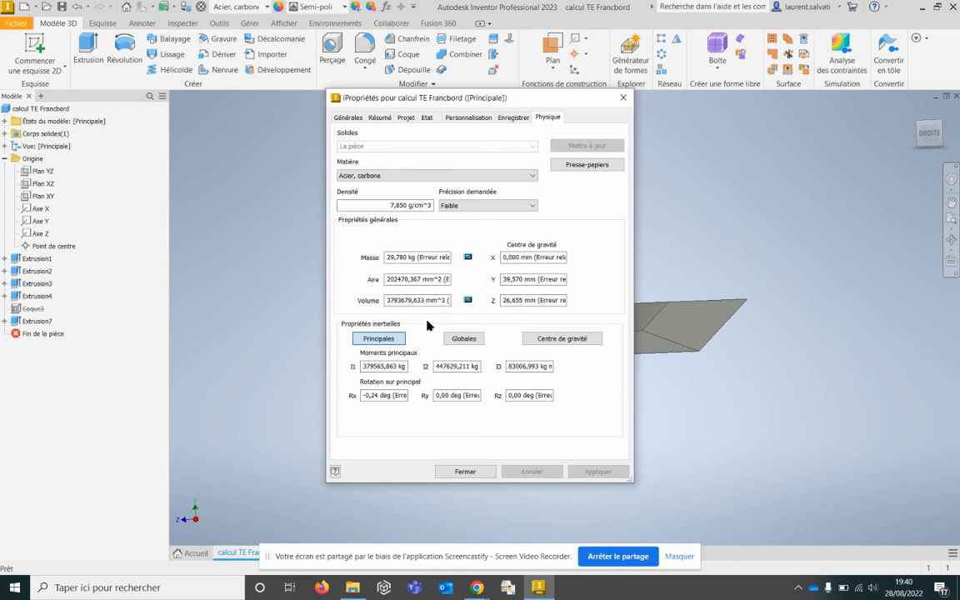
left_click(465, 473)
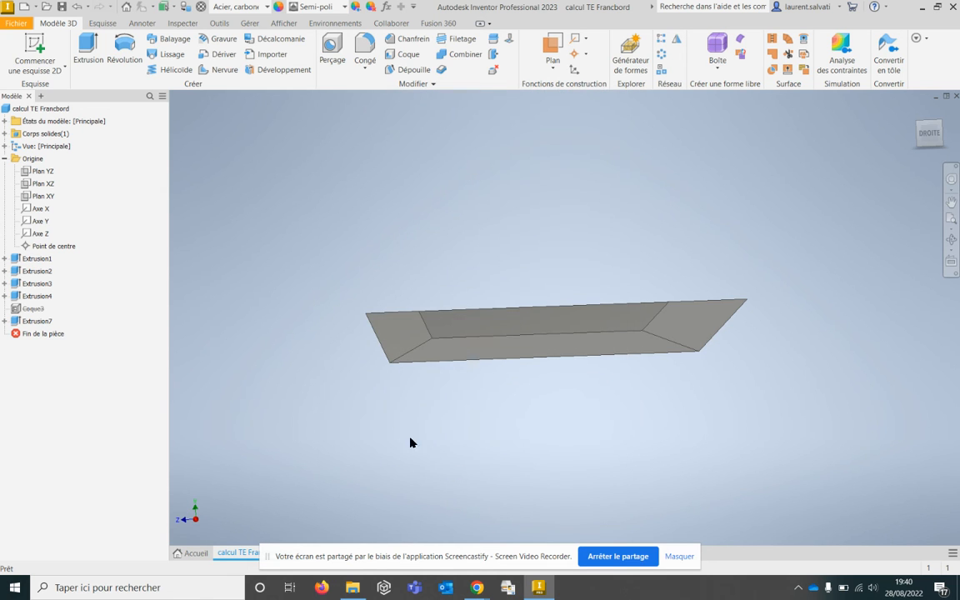
Step: Edit the cut extrusion's sketch and set the height of the rectangle's lower edge above the origin to 55 mm
left_click(5, 321)
double_click(46, 333)
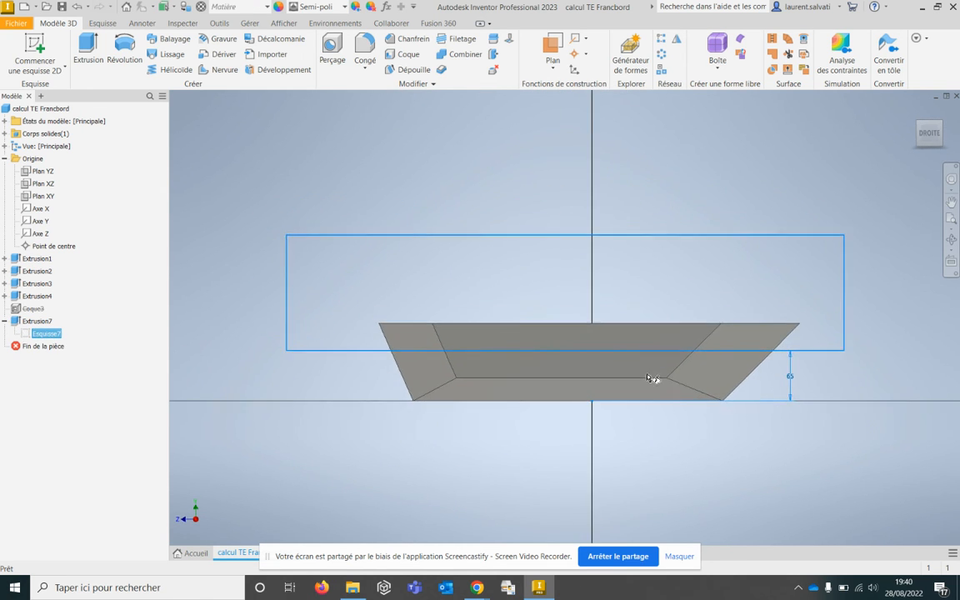
double_click(791, 379)
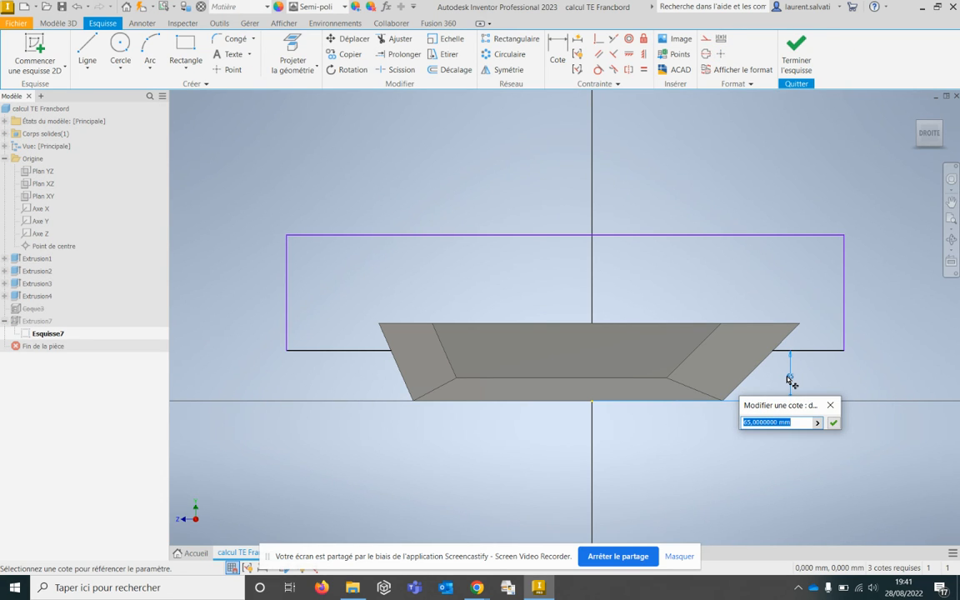
type("55")
key("Return")
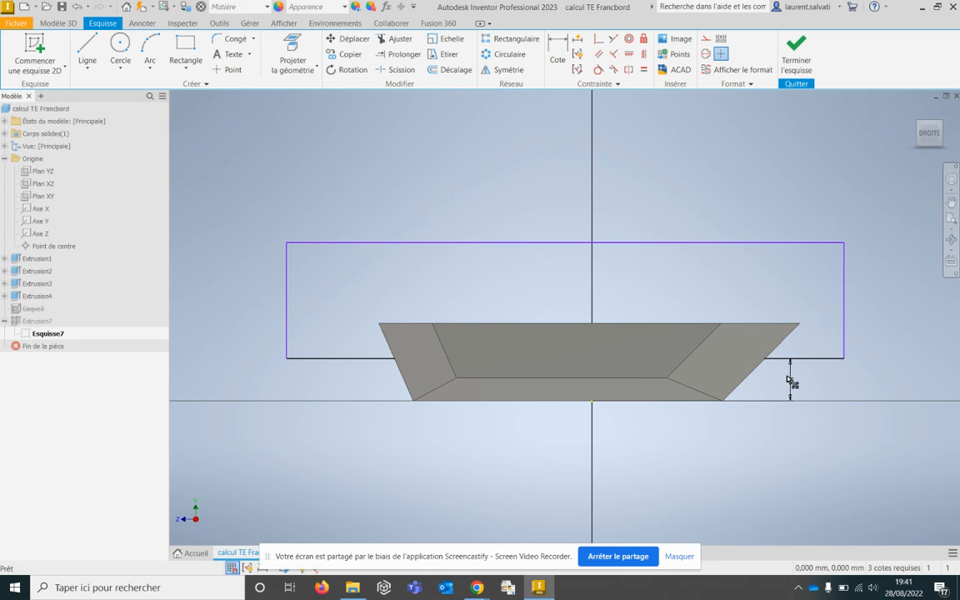
left_click(796, 52)
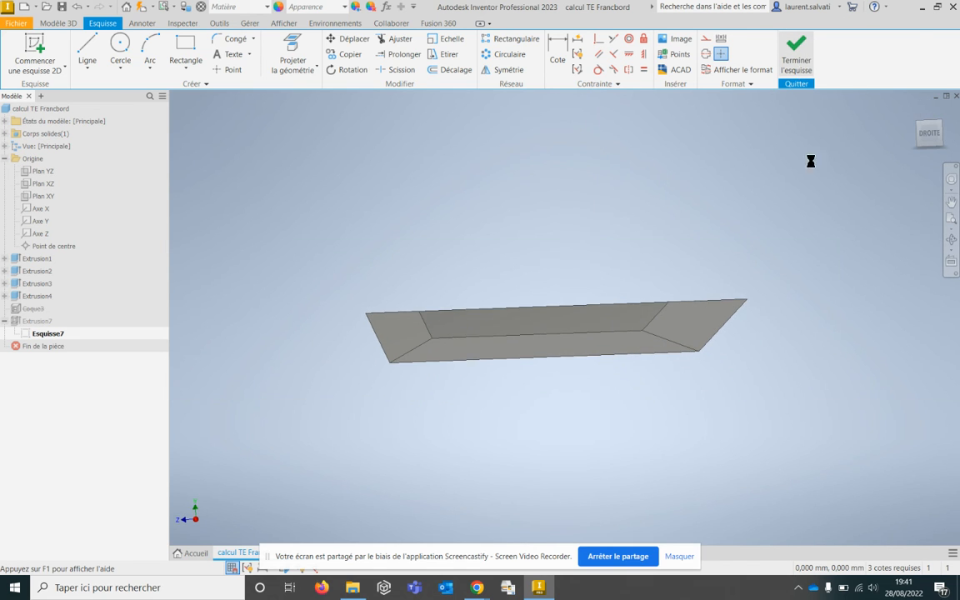
Step: Recalculate the physical properties of the hull cut at 55 mm in the iProperties and examine its volume
left_click(16, 23)
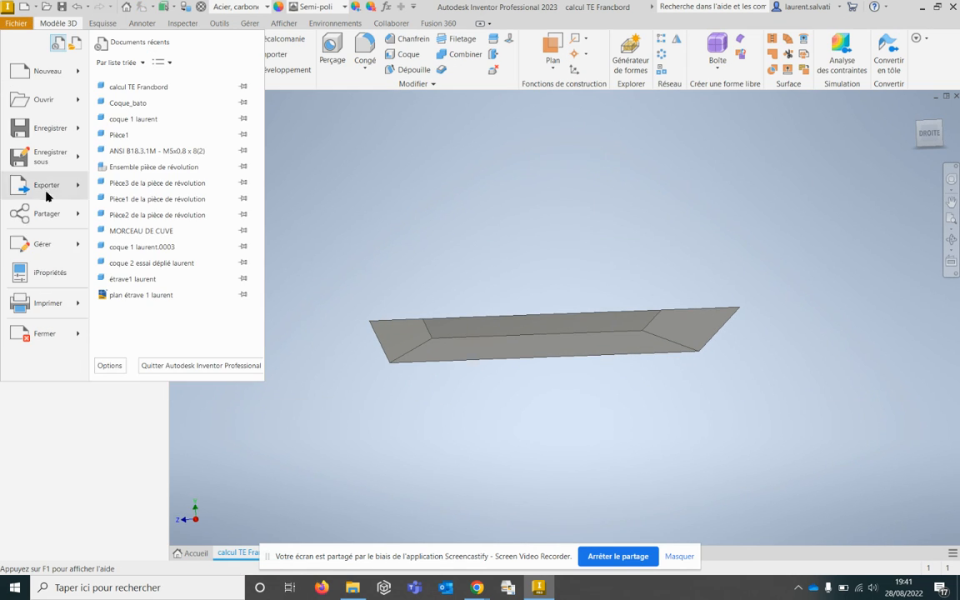
left_click(47, 273)
left_click(548, 118)
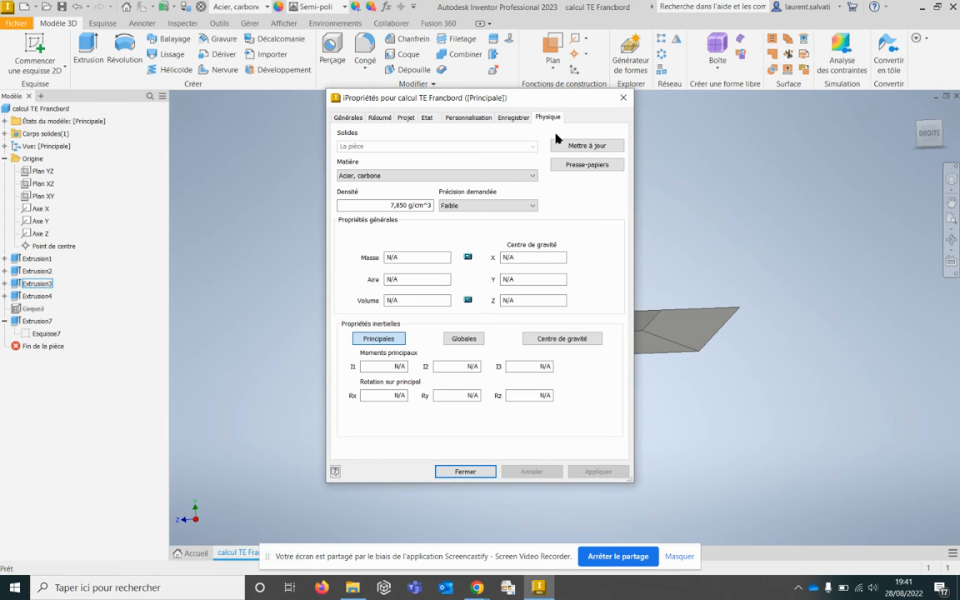
left_click(583, 146)
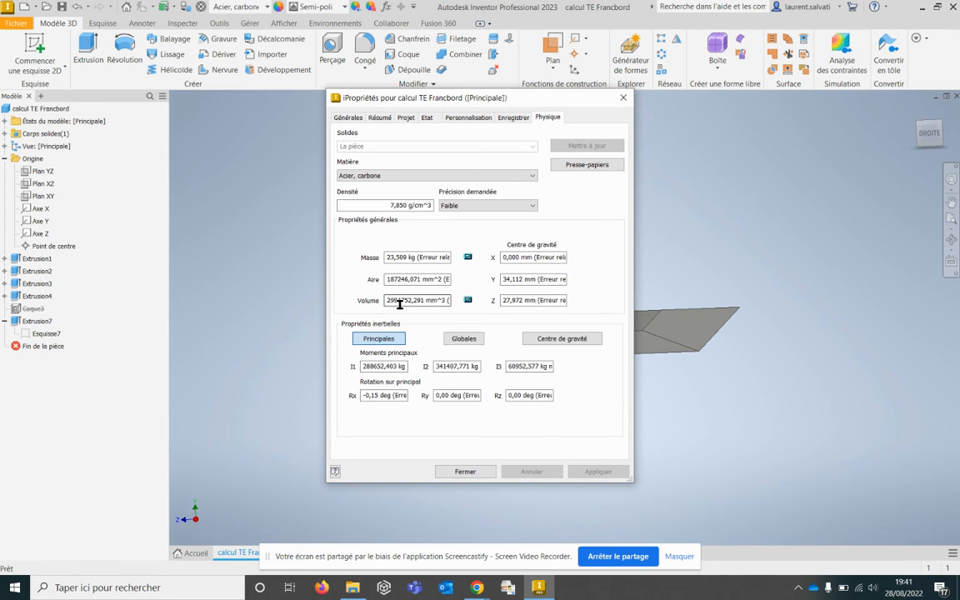
left_click(468, 473)
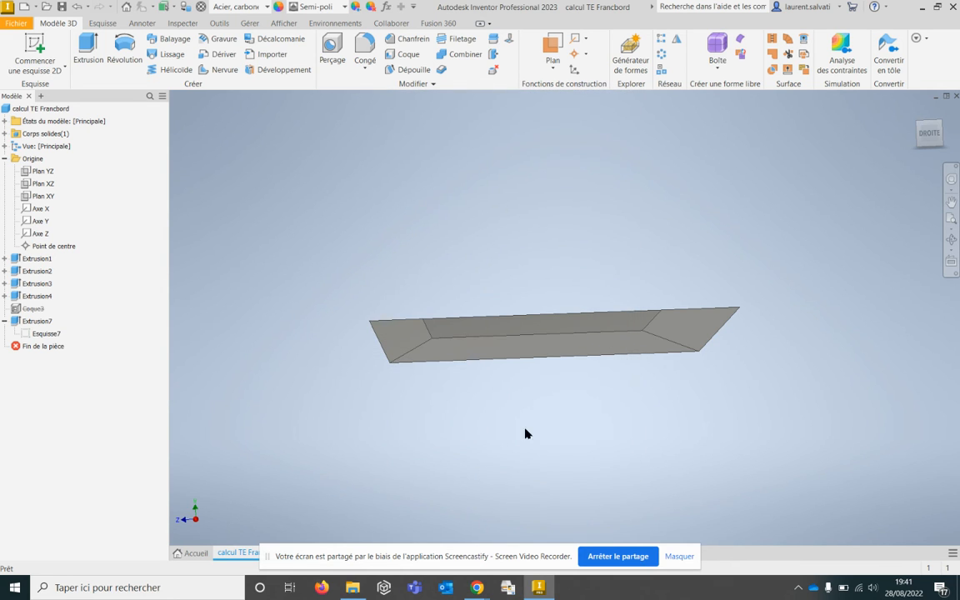
Step: Reopen the waterline cut's sketch, set the rectangle's height above the origin to 100 mm, and finish the sketch
left_click(33, 333)
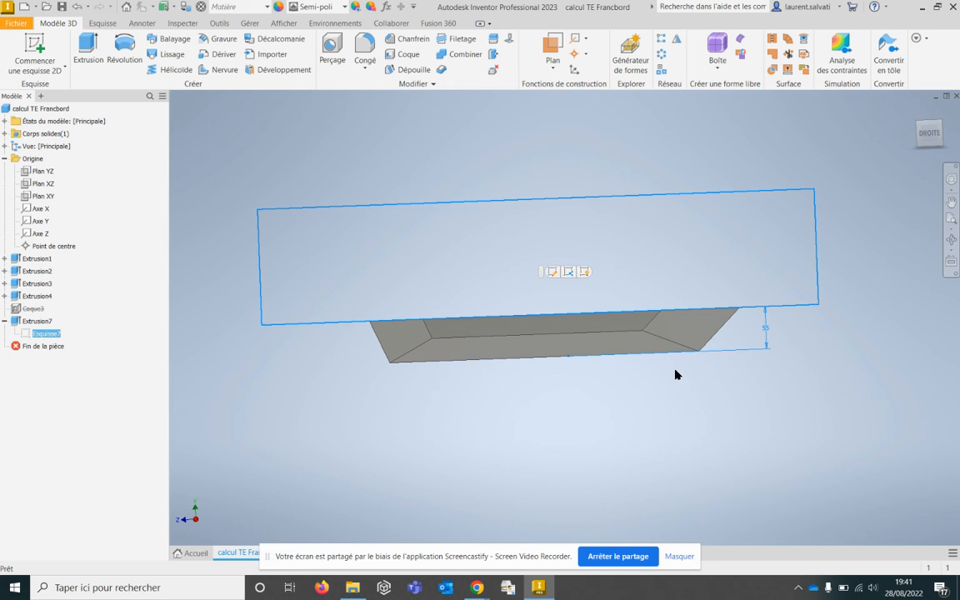
left_click(766, 330)
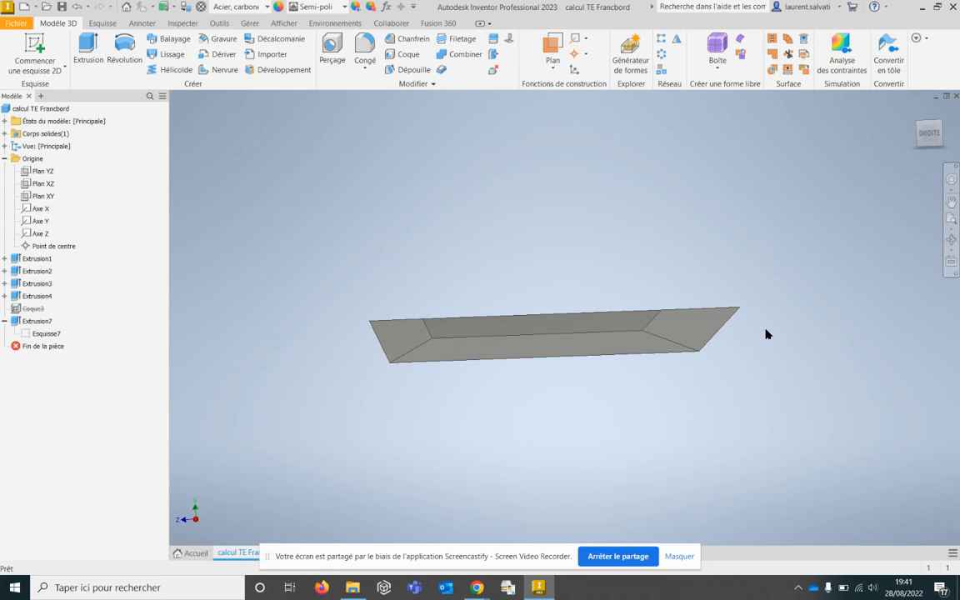
double_click(28, 335)
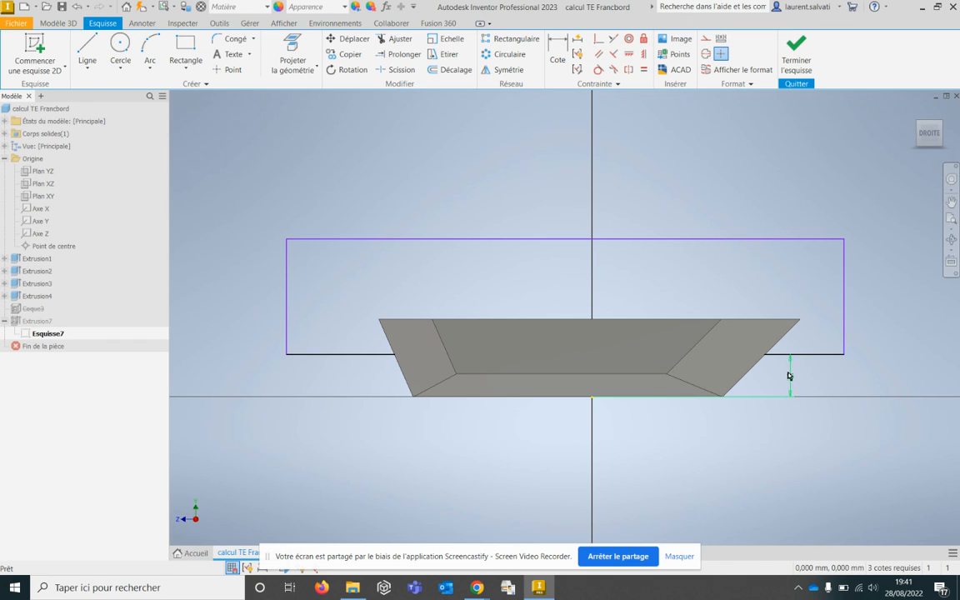
double_click(790, 378)
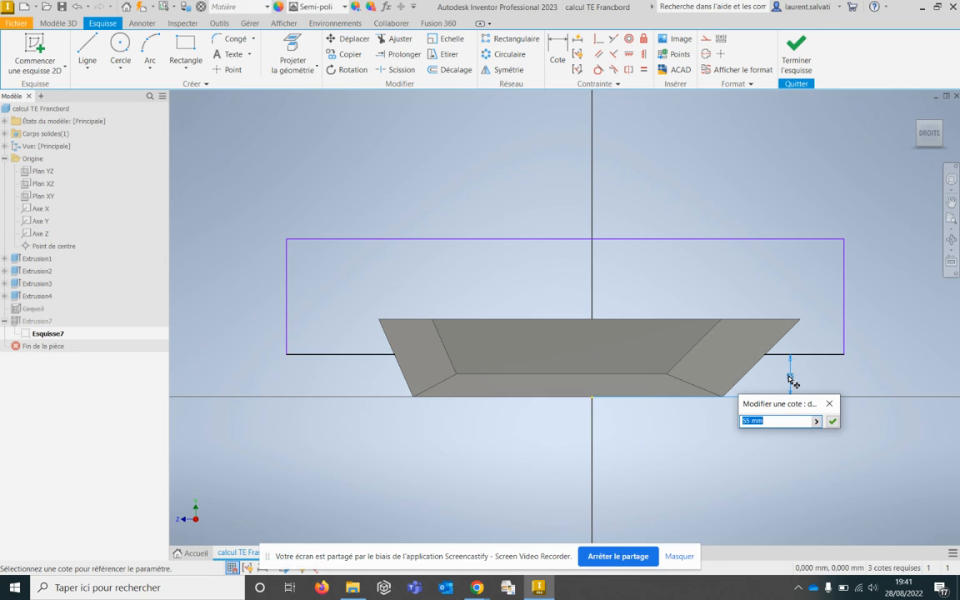
type("8")
key("Return")
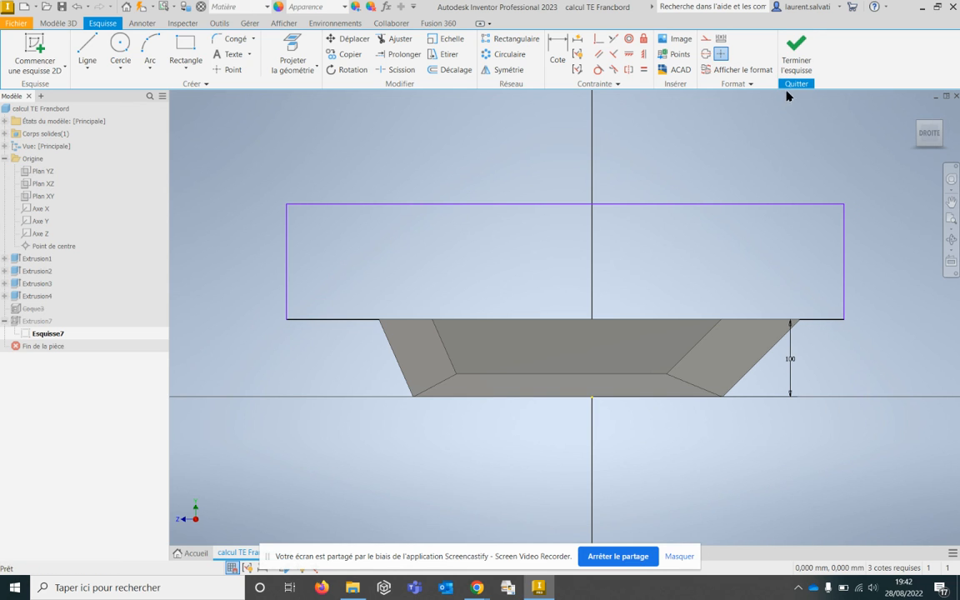
left_click(796, 66)
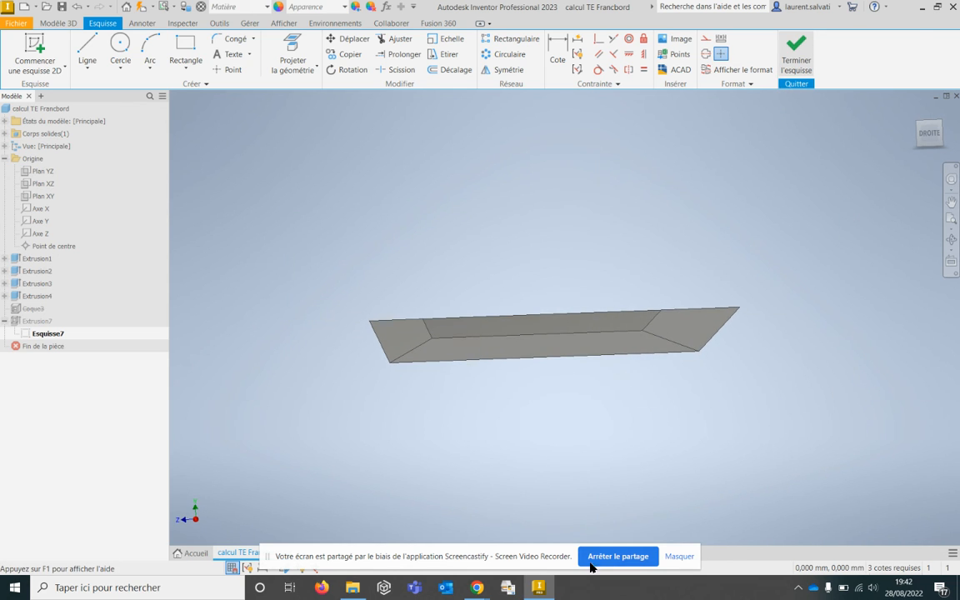